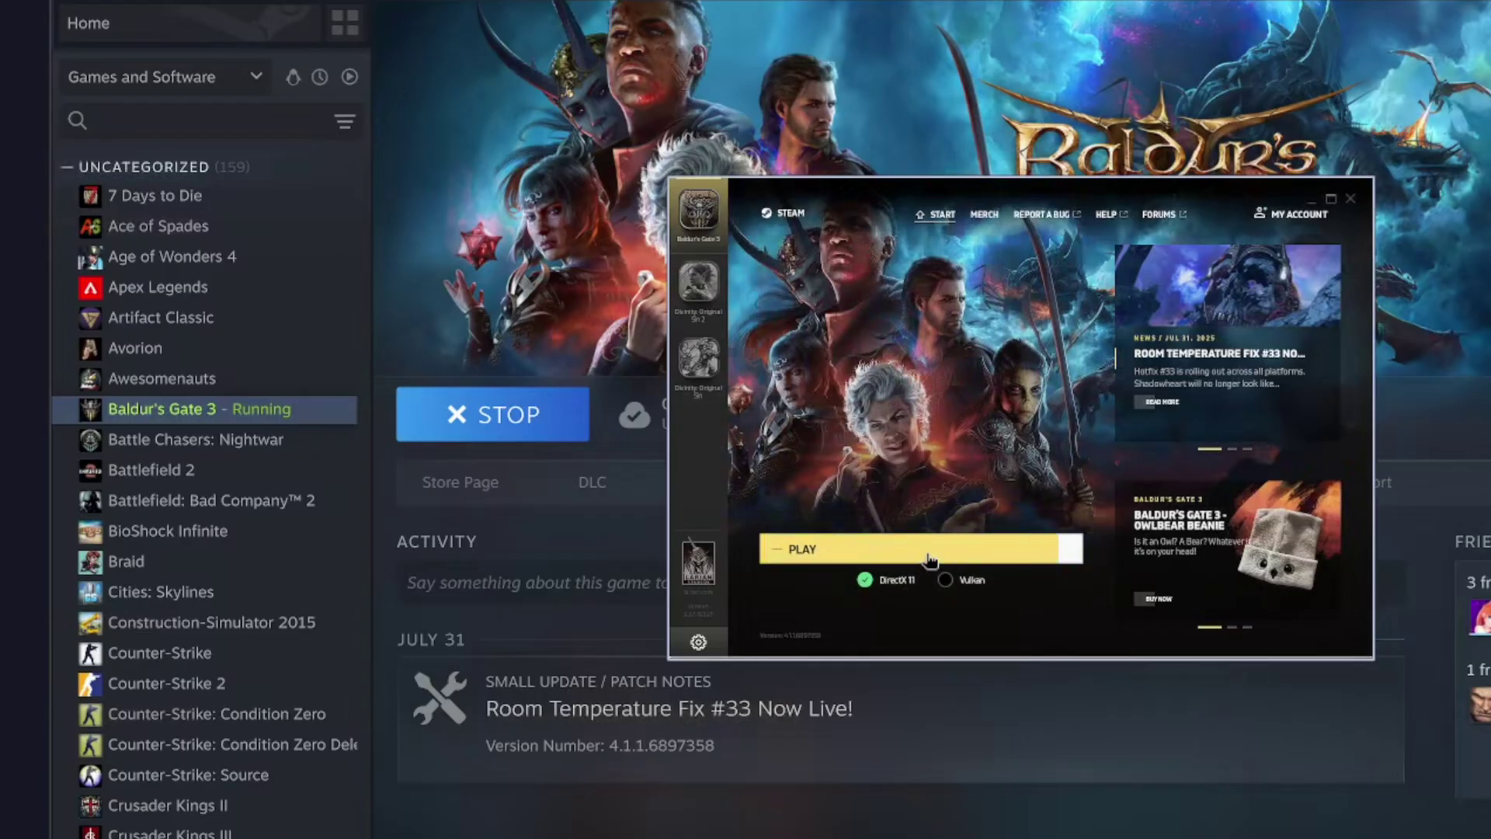
# Step: Start Baldur's Gate 3 from the Larian launcher with DirectX 11, hitting the Failed to collect displays error
pyautogui.click(929, 555)
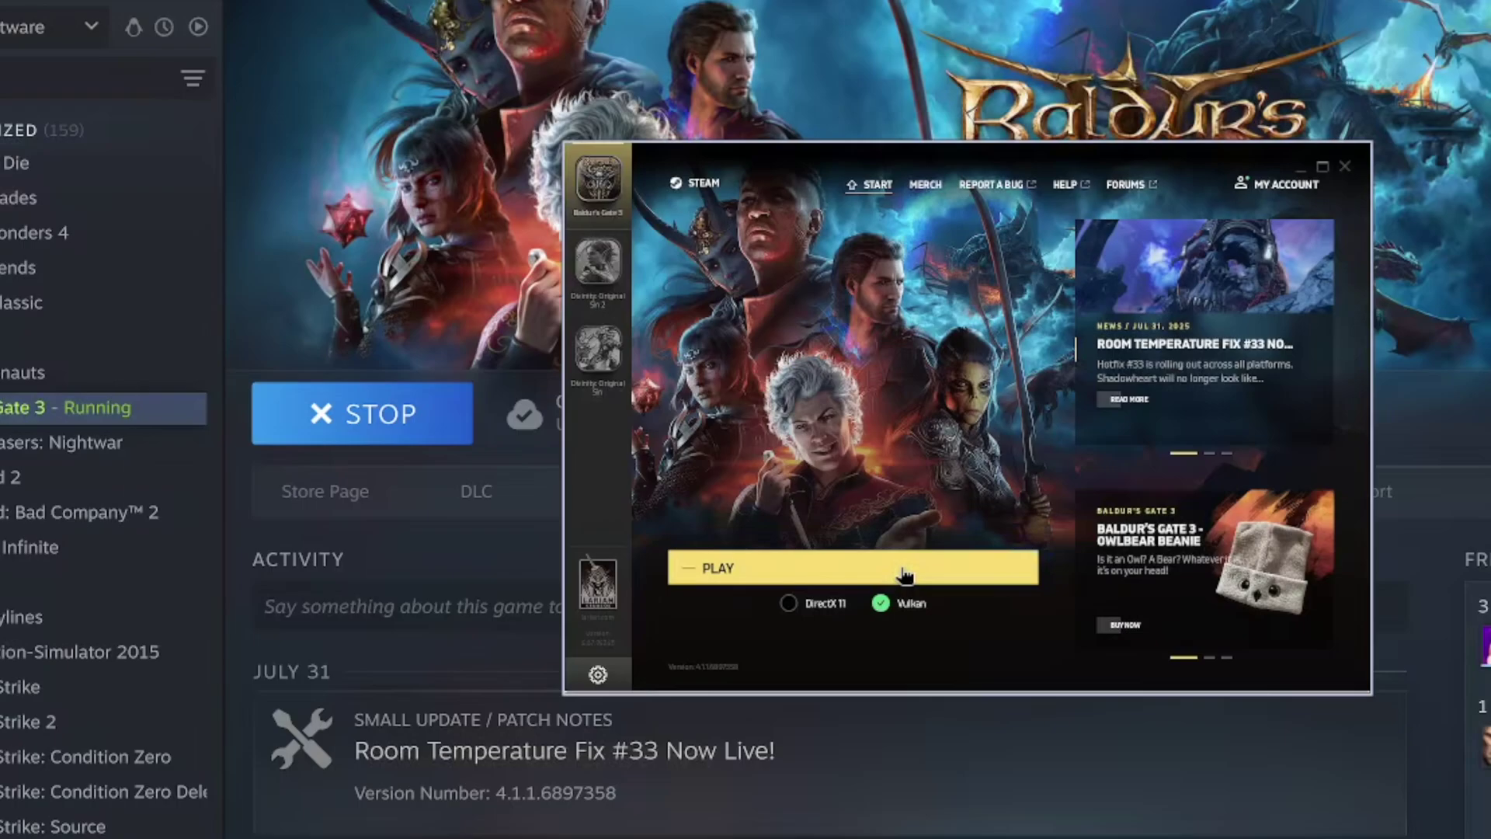
# Step: Relaunch Baldur's Gate 3 from the Larian launcher with Vulkan selected as the renderer
pyautogui.click(905, 574)
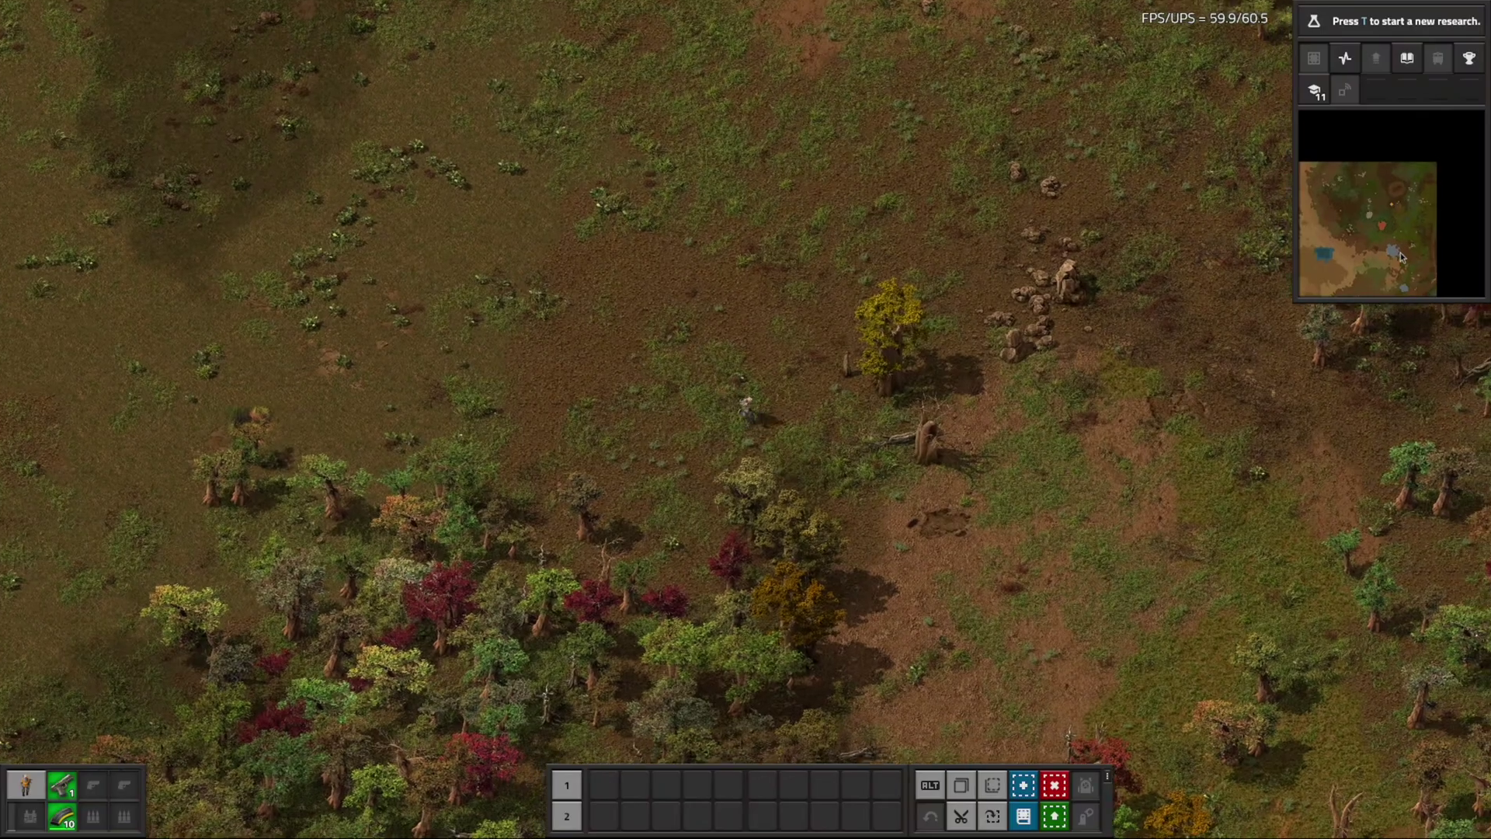
# Step: Walk the character south-east into the forest and chop the first trees for wood
pyautogui.hotkey('s', 'd')
pyautogui.press('s')
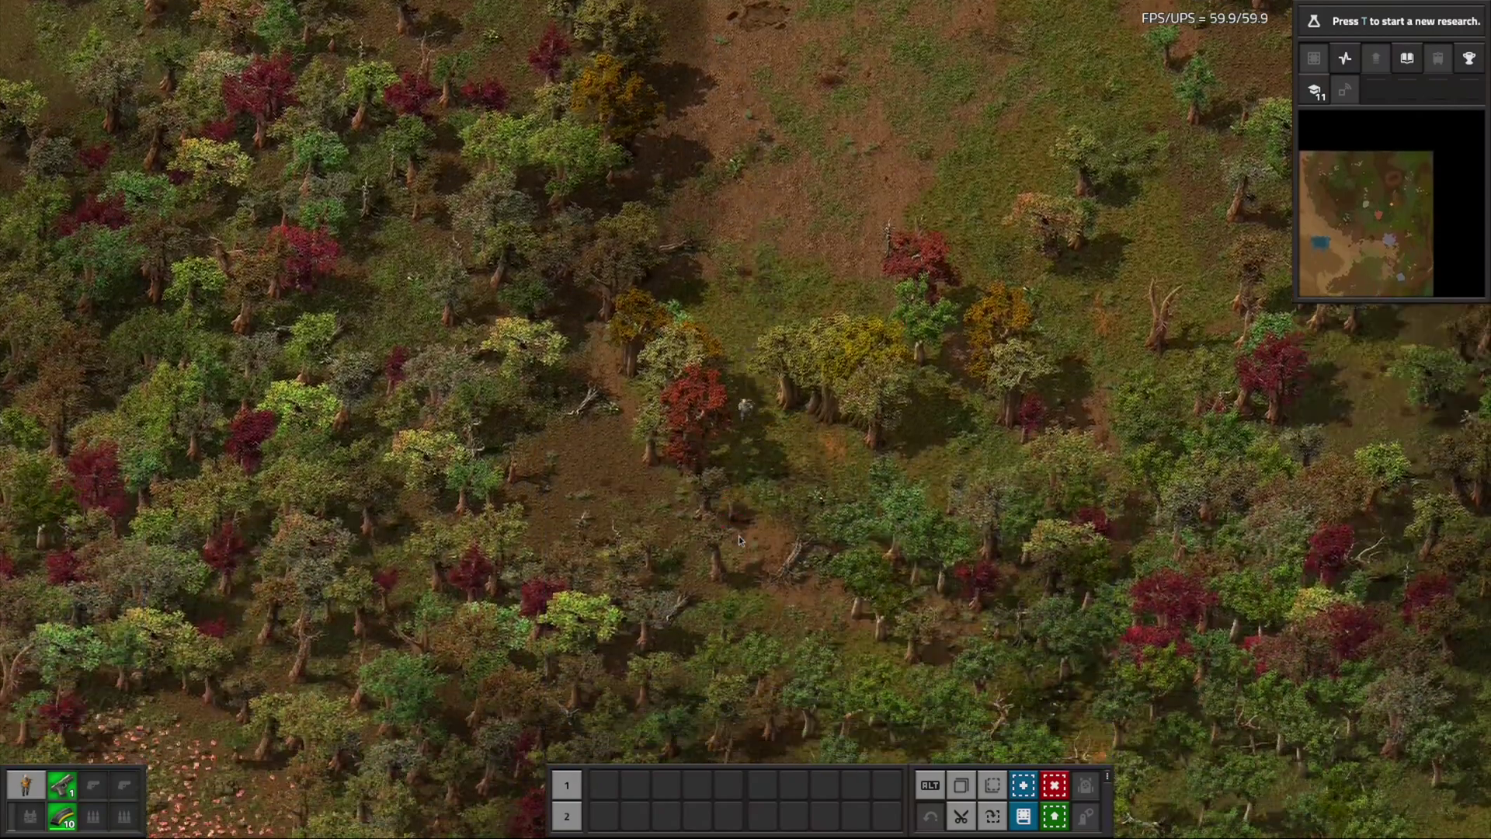
pyautogui.press('s')
pyautogui.rightClick(739, 536)
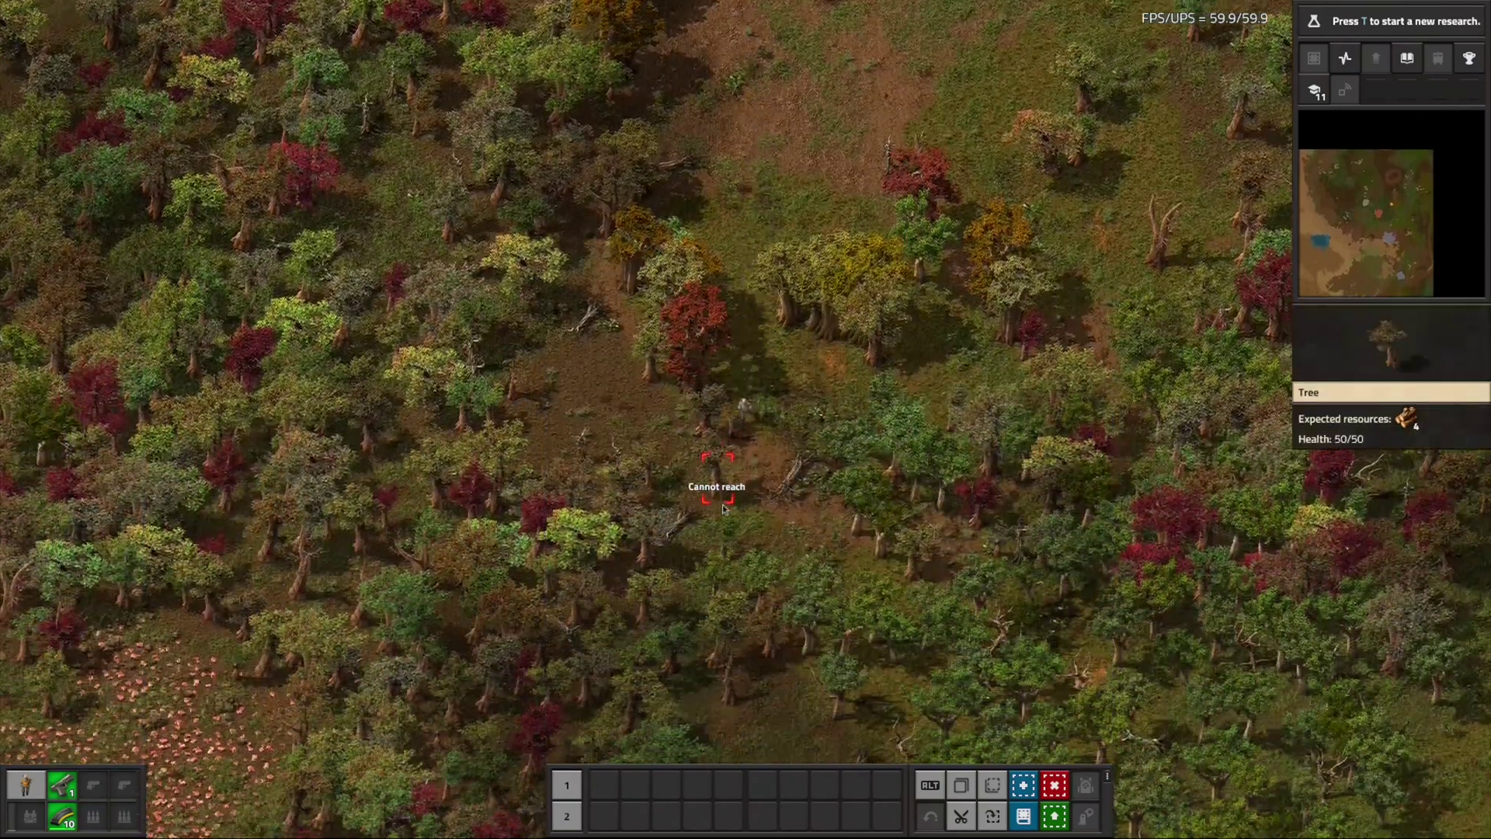
pyautogui.hotkey('s', 'a')
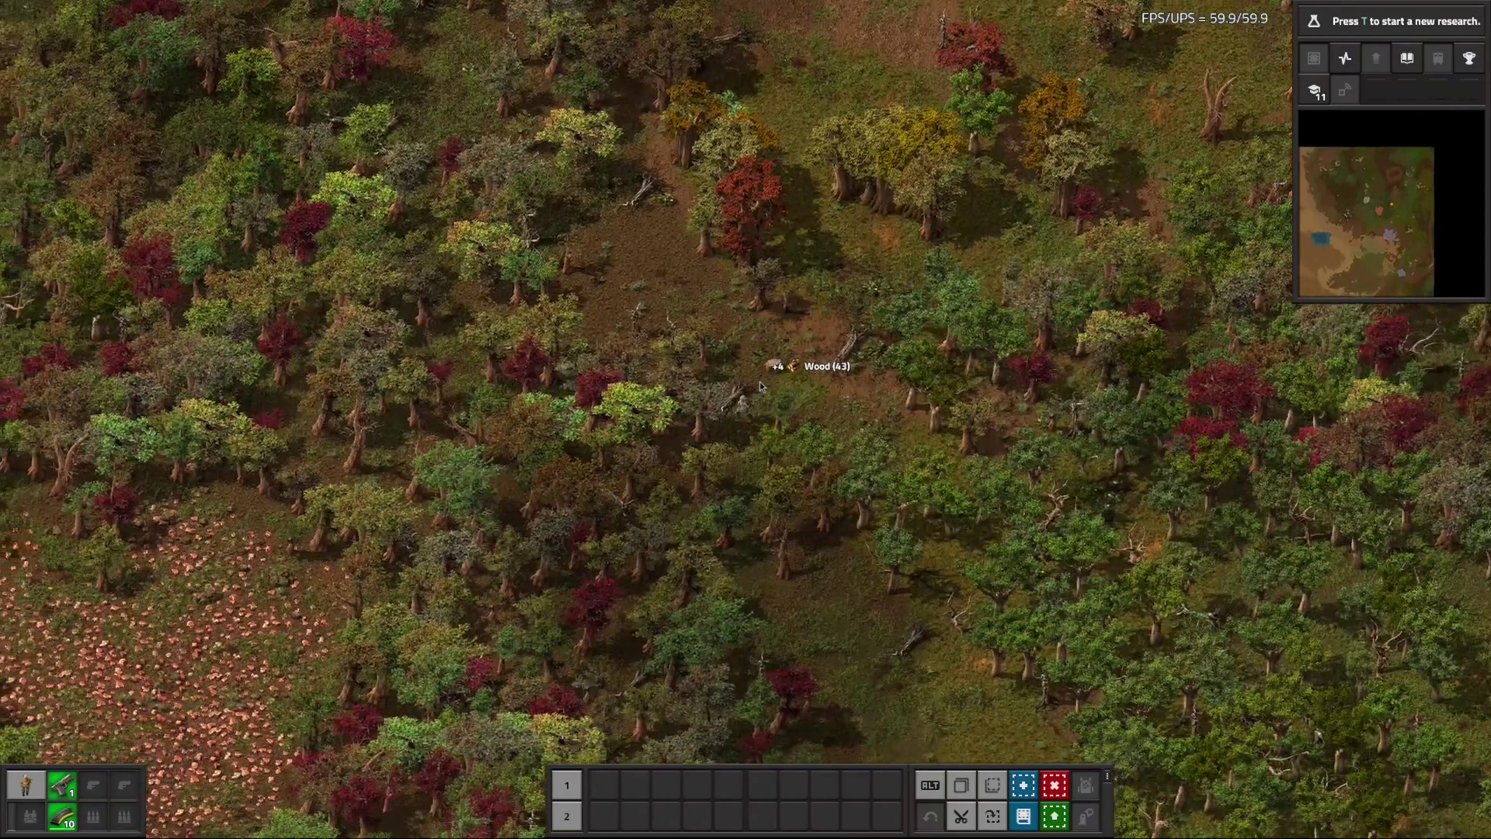
pyautogui.rightClick(787, 460)
pyautogui.press('s')
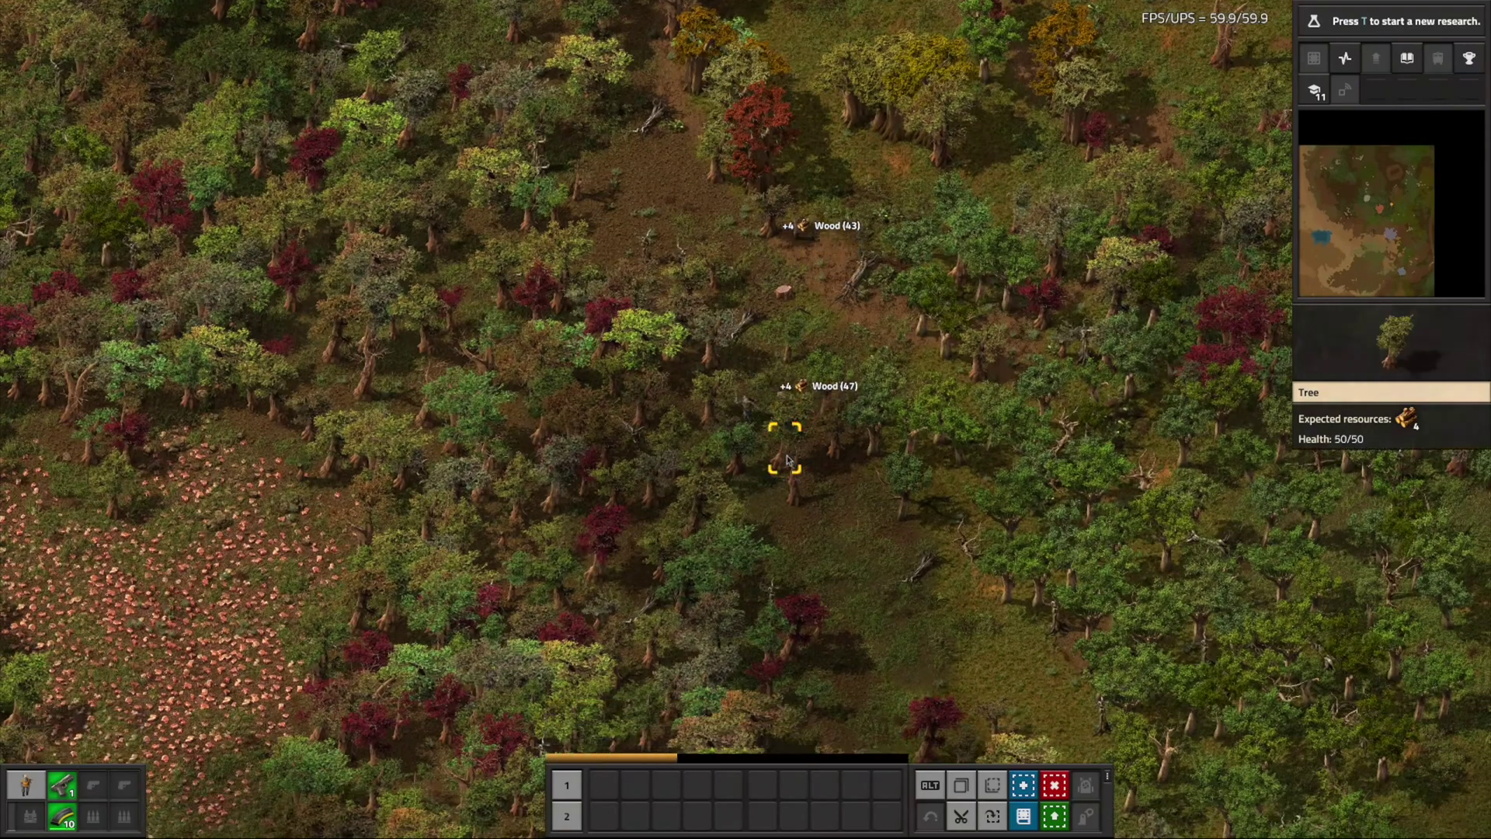
pyautogui.press('s')
pyautogui.rightClick(787, 460)
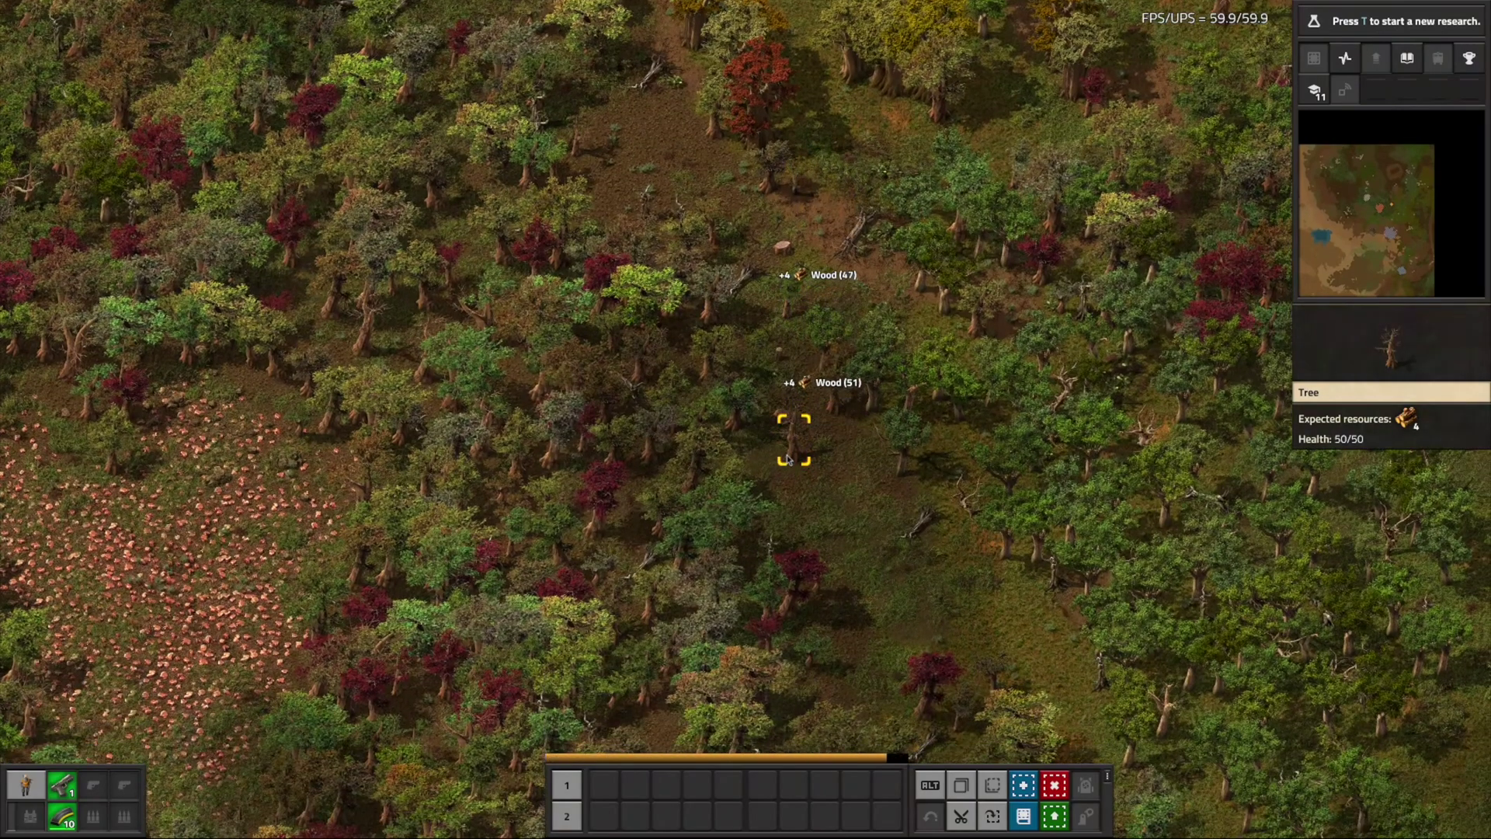
# Step: Keep heading south, chopping dead trunks and red trees until wood reaches at least 69
pyautogui.press('s')
pyautogui.rightClick(787, 460)
pyautogui.press('s')
pyautogui.rightClick(787, 459)
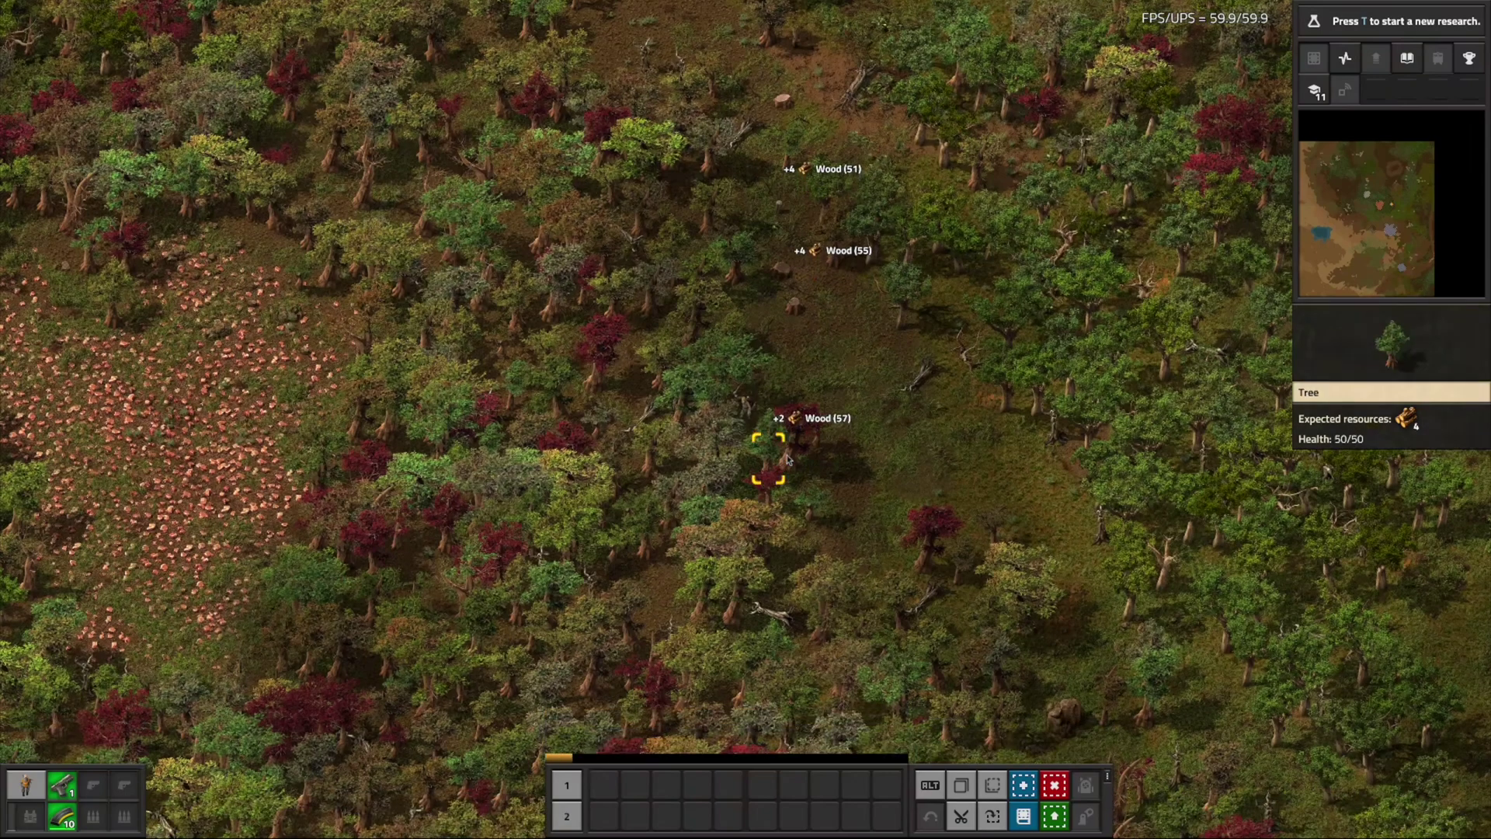
pyautogui.rightClick(788, 460)
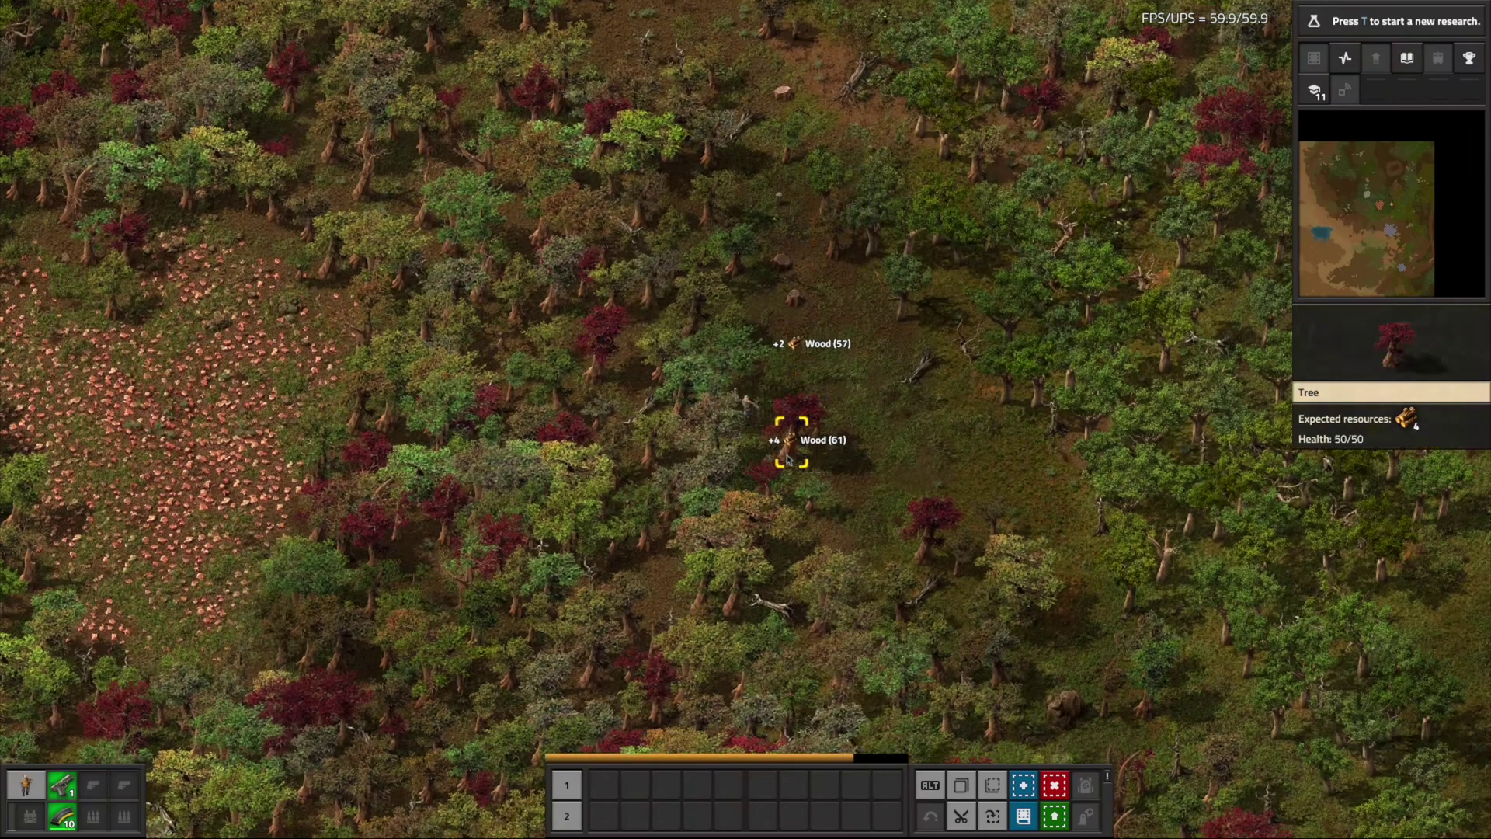
pyautogui.press('s')
pyautogui.rightClick(788, 460)
pyautogui.press('s')
pyautogui.rightClick(787, 460)
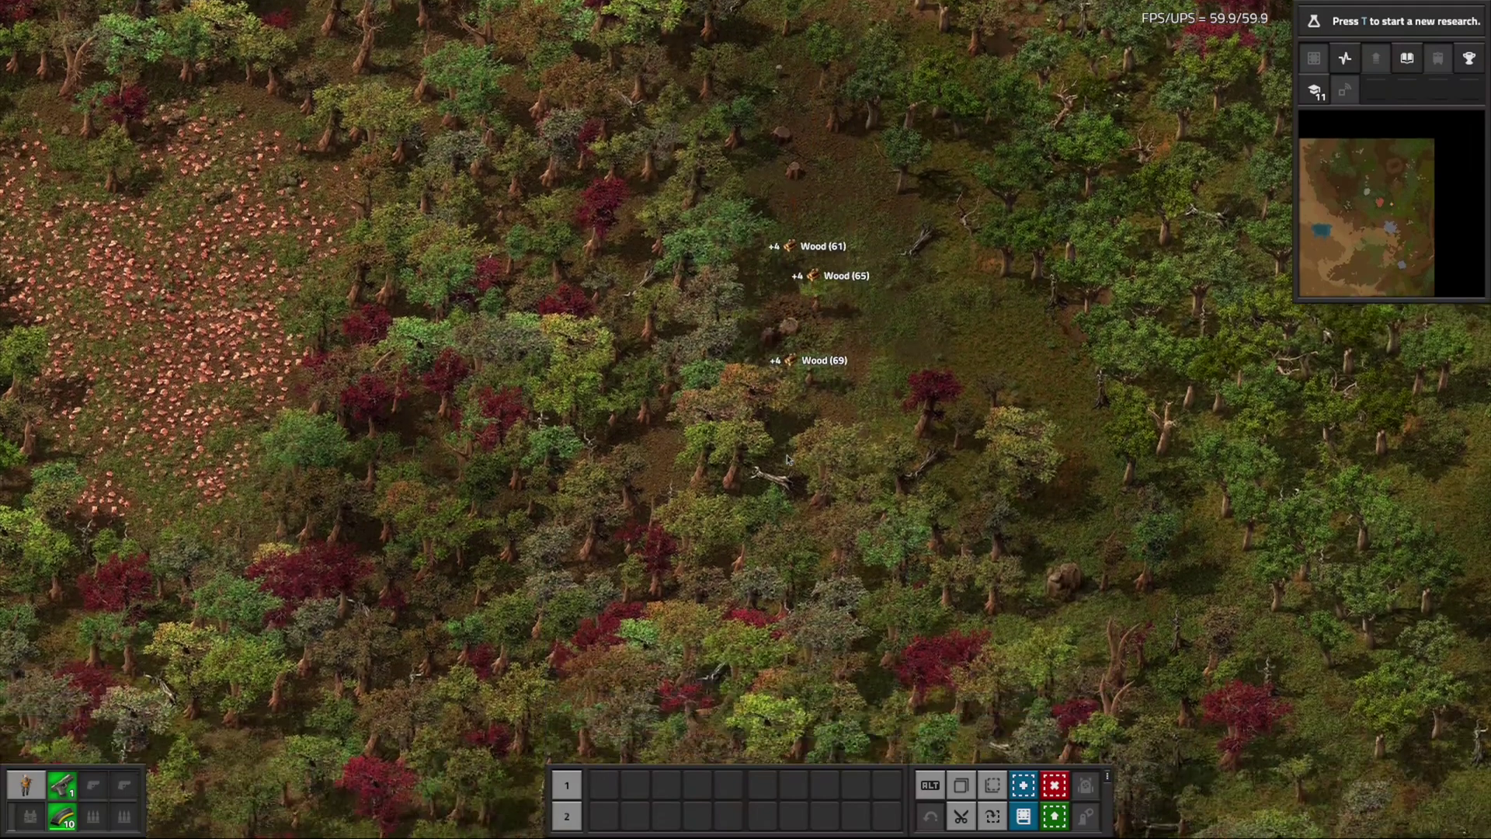
pyautogui.press('s')
pyautogui.rightClick(788, 460)
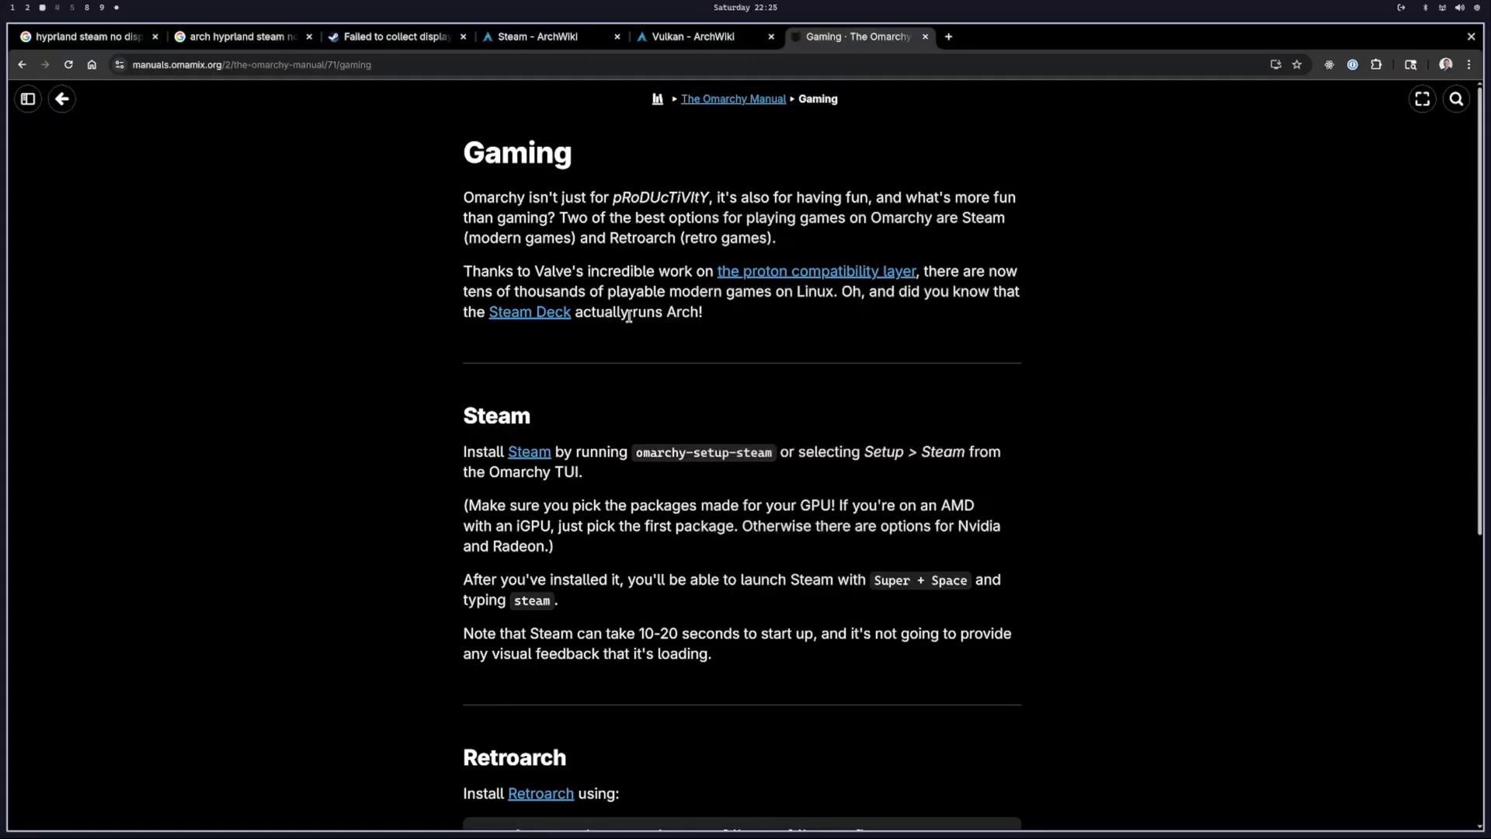
# Step: Open a new terminal tiled beside the Omarchy manual's Gaming page
pyautogui.press('super+Return')
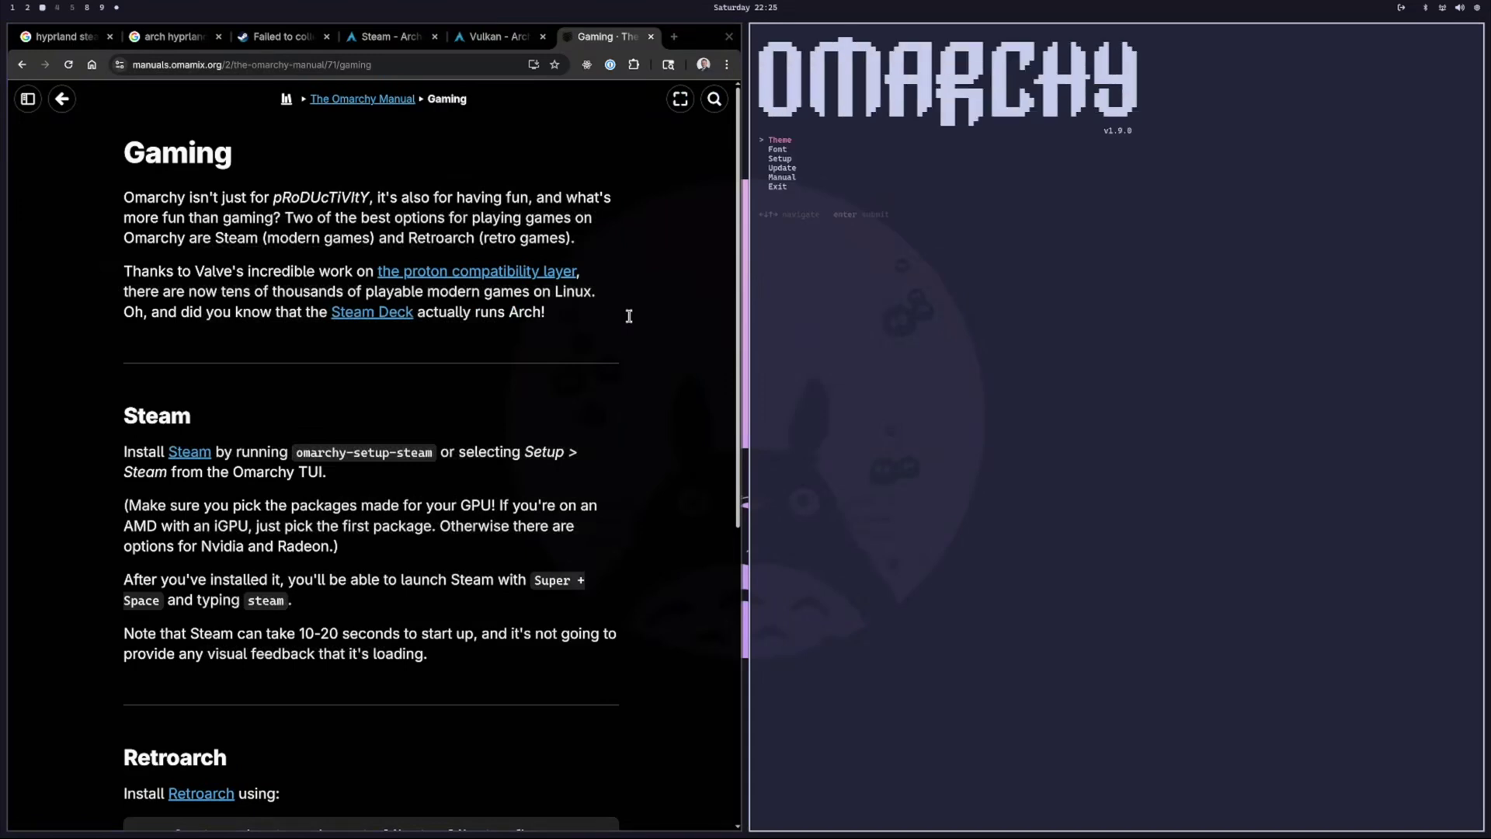
# Step: Run the Omarchy Steam setup and accept reinstalling the steam package
pyautogui.press('Return')
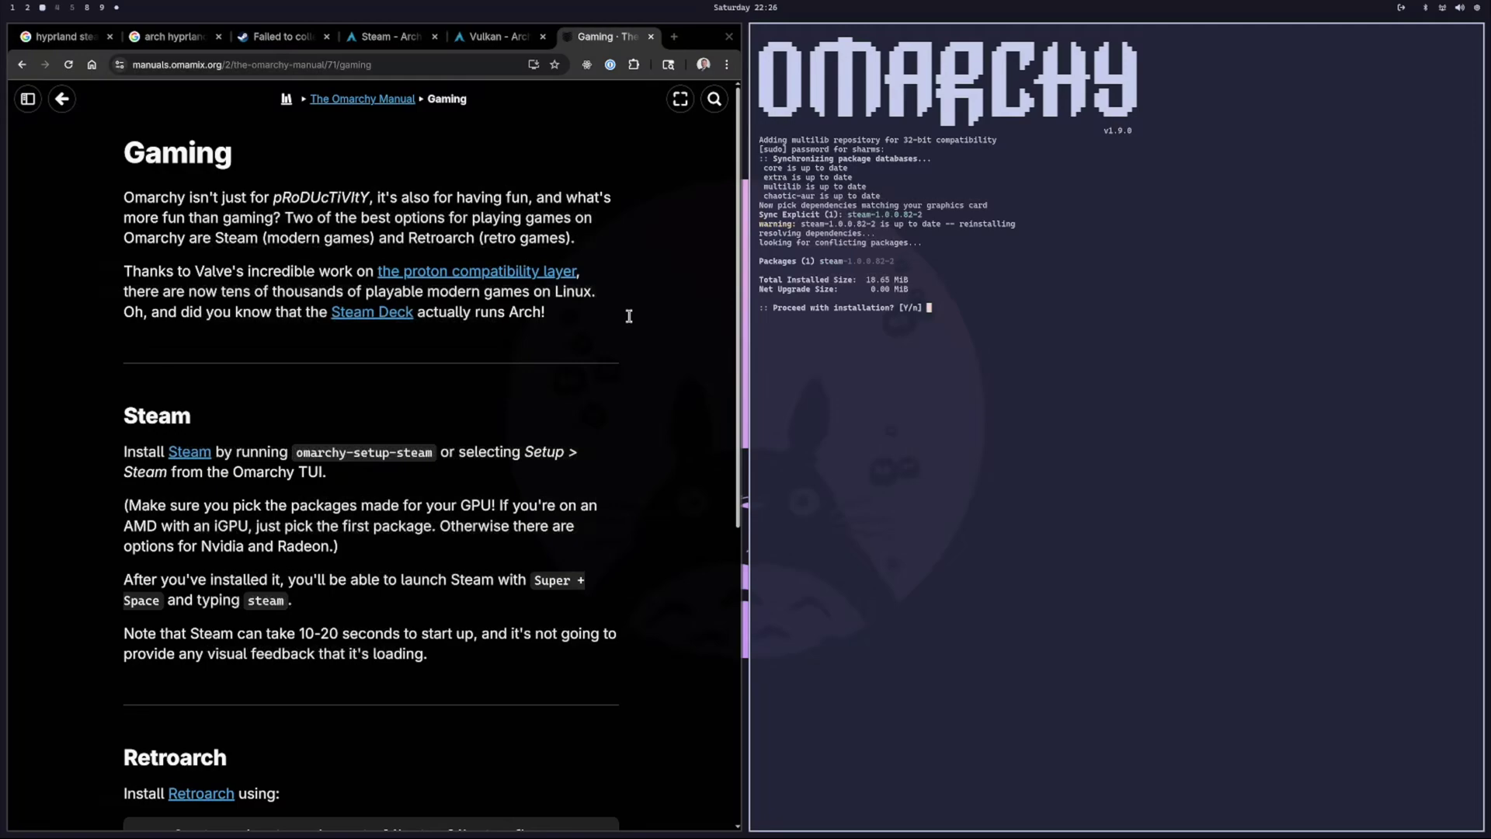
pyautogui.press('Return')
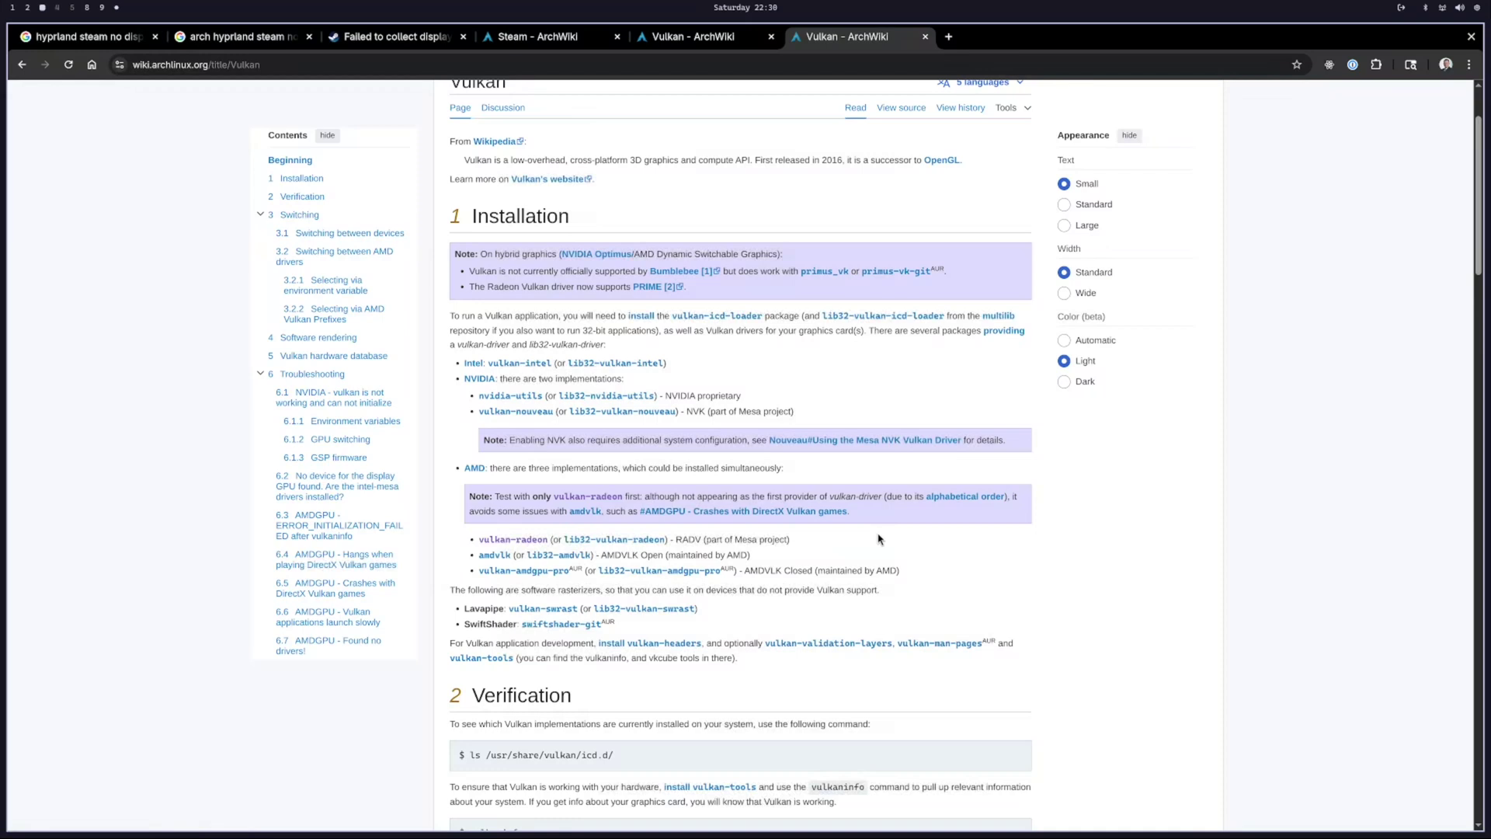
# Step: Search the Vulkan ArchWiki page for 'icd', then run vulkaninfo in a new terminal and review its output
pyautogui.hotkey('ctrl', 'f')
pyautogui.write('icd')
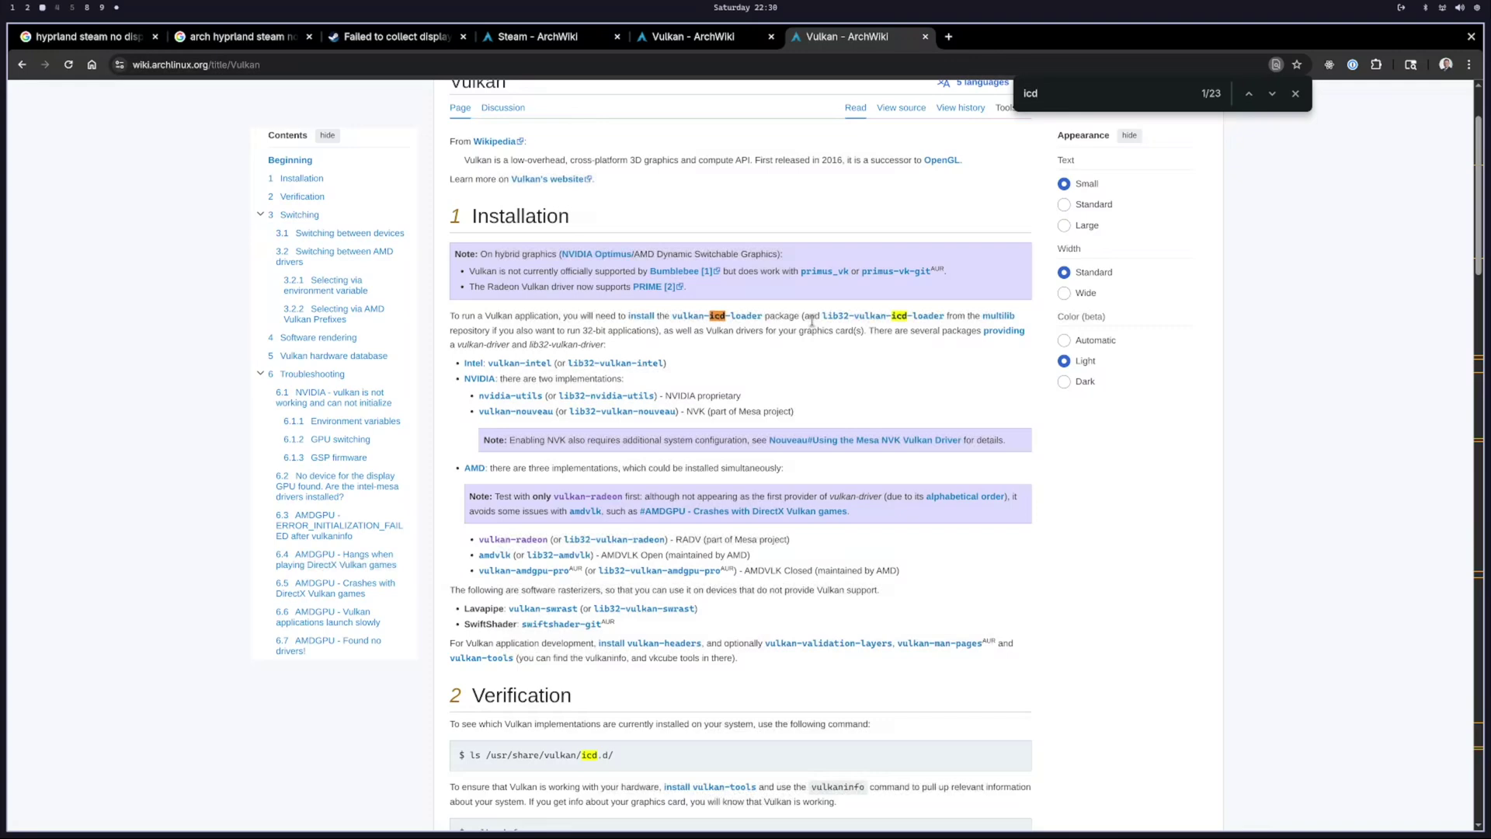
pyautogui.press('super+Return')
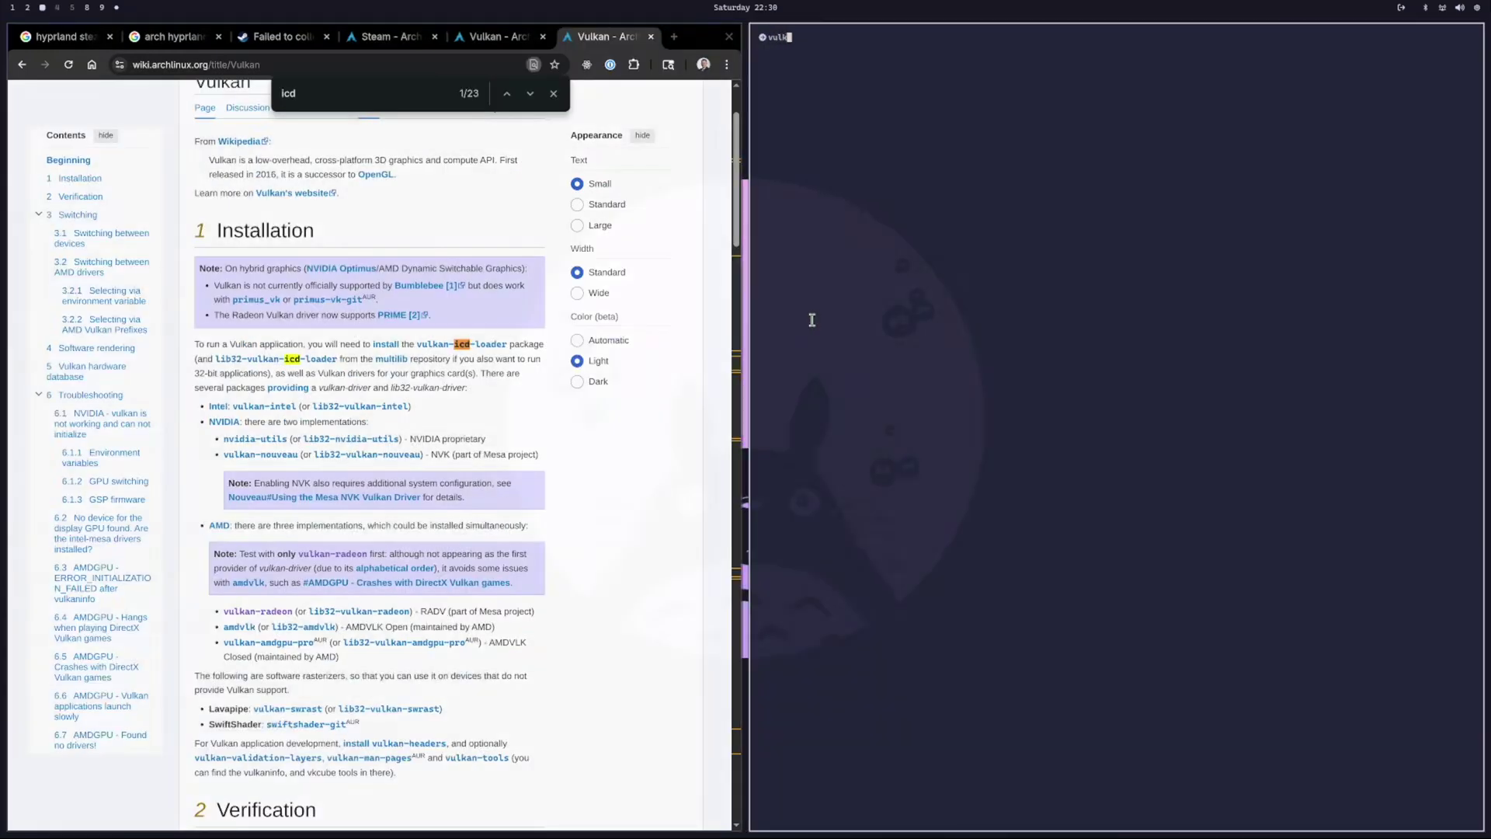
pyautogui.write('vulkaninfo')
pyautogui.press('Return')
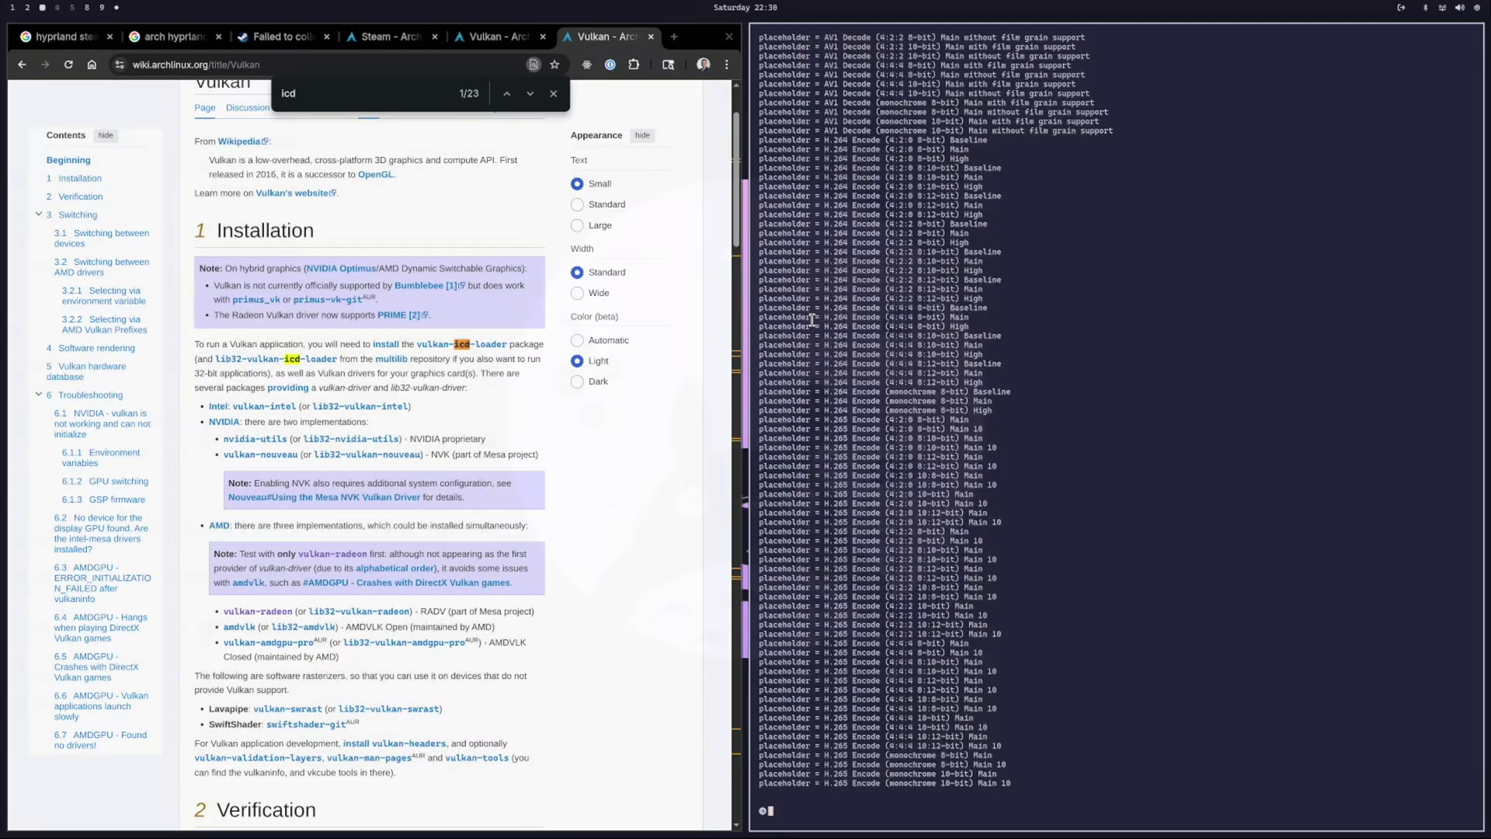
pyautogui.scroll(20, 865, 416)
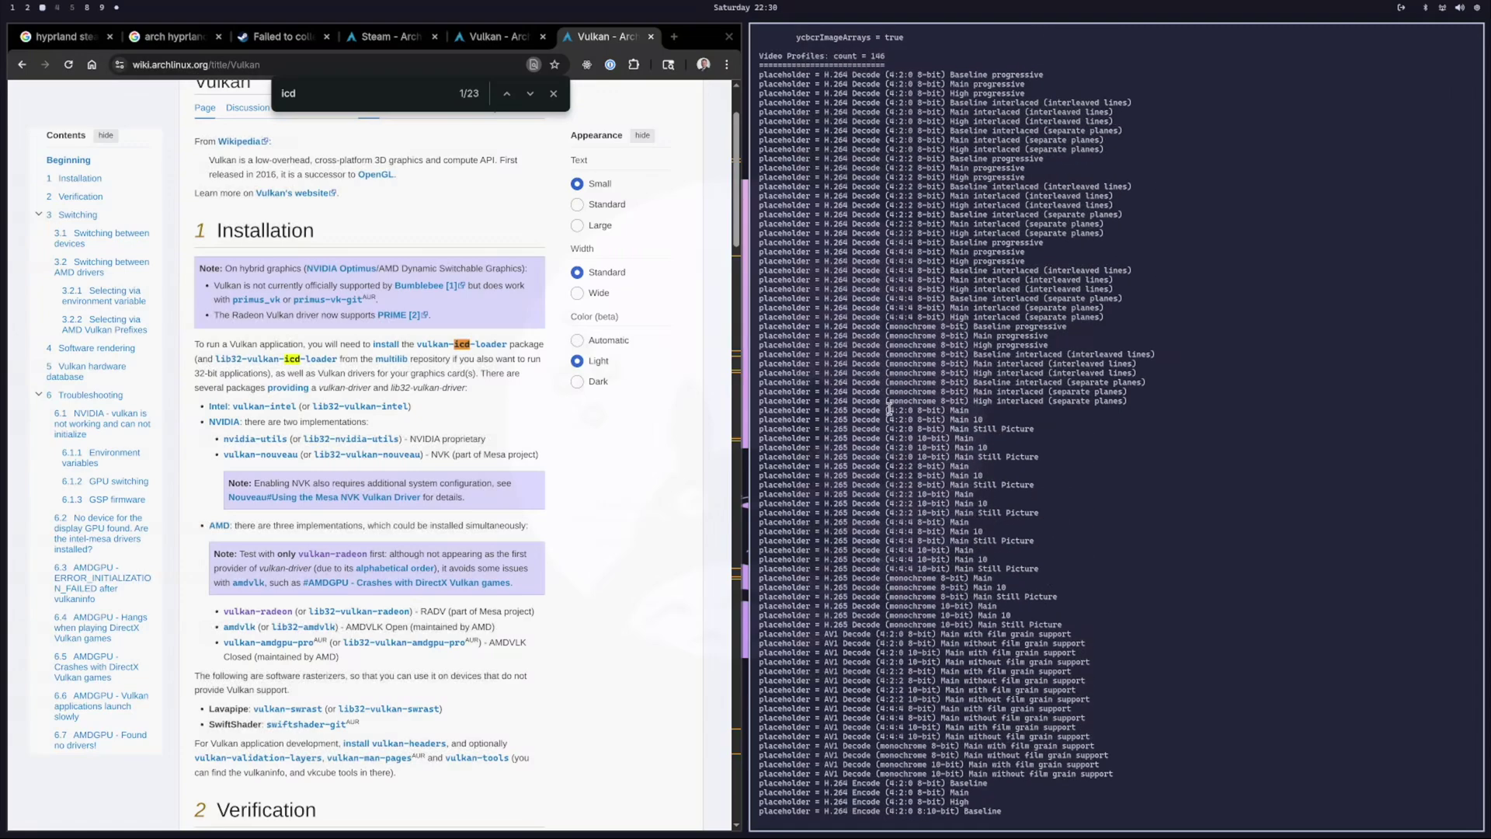
pyautogui.scroll(20, 898, 406)
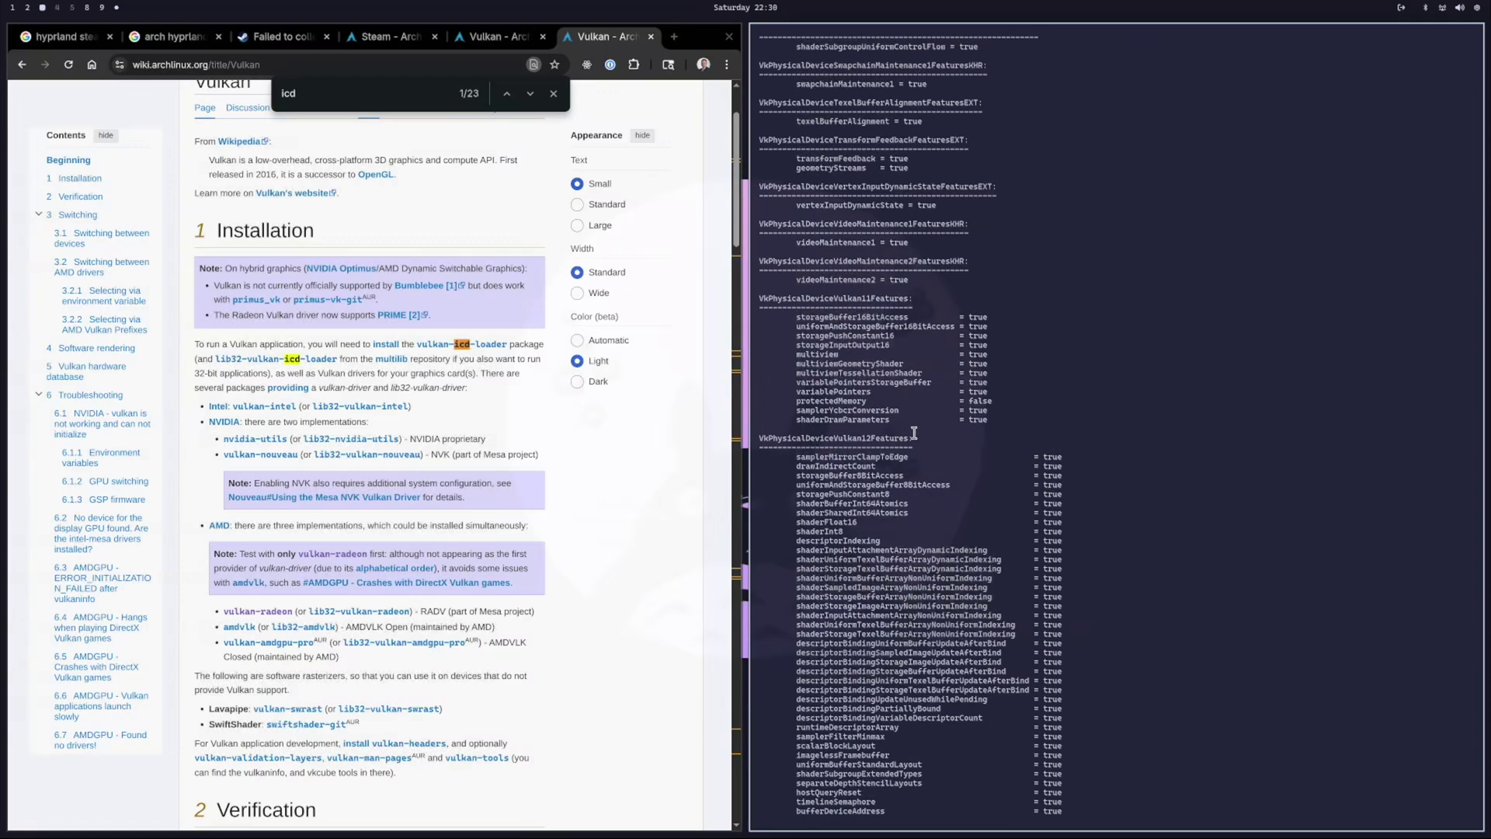
pyautogui.scroll(20, 917, 417)
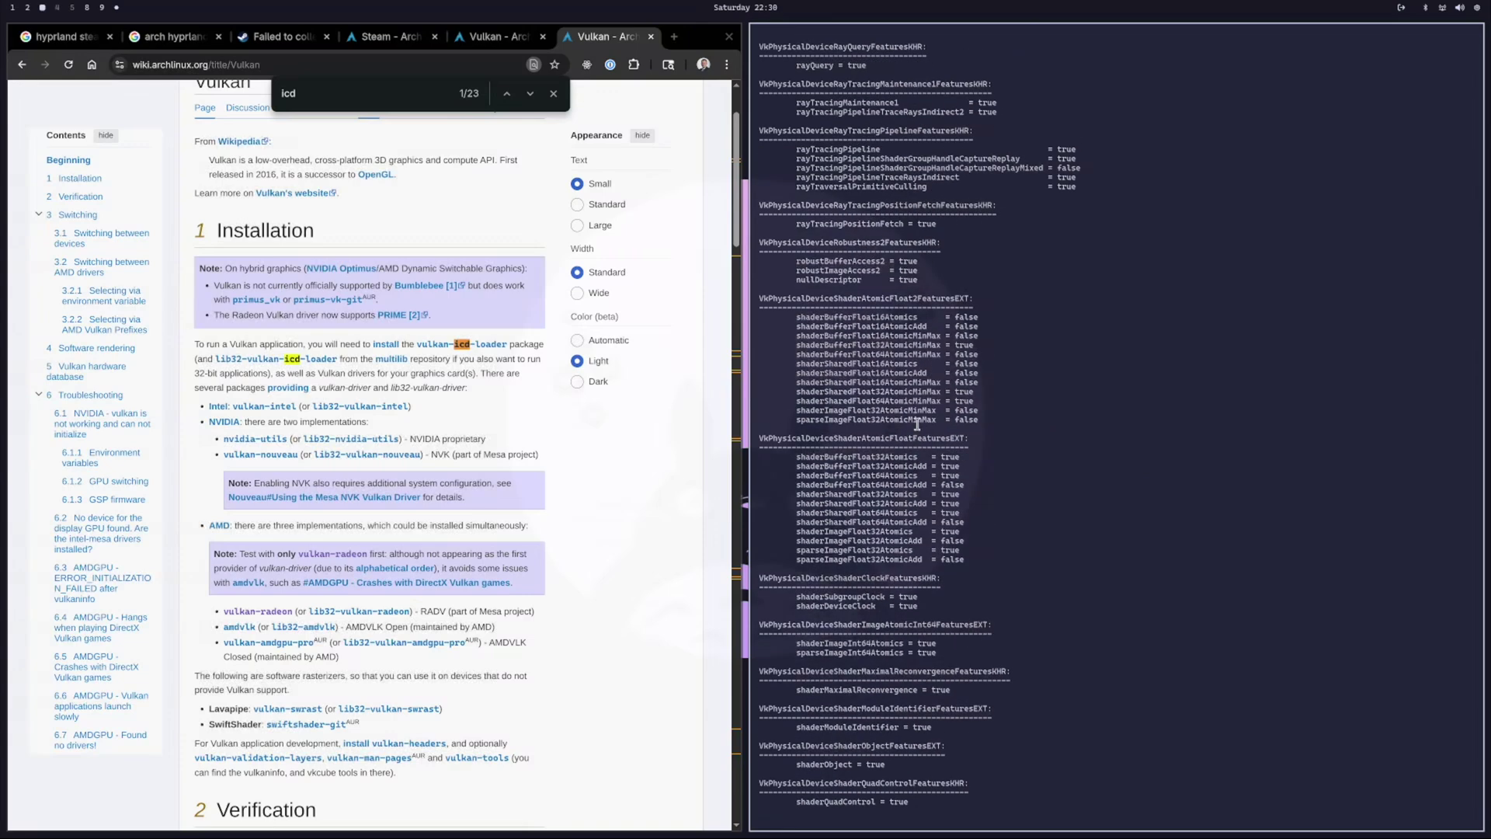
pyautogui.scroll(8, 917, 423)
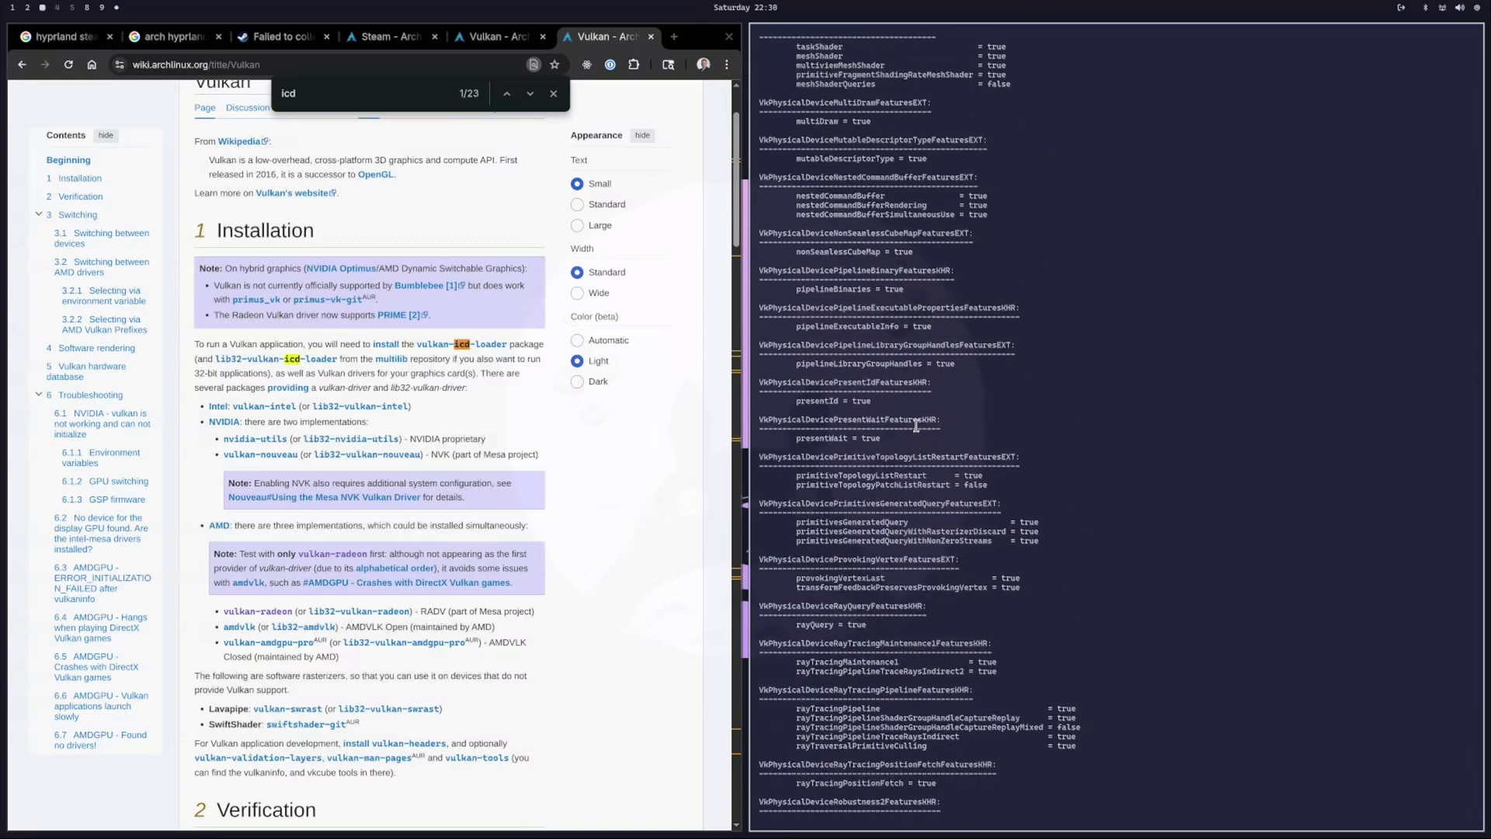
pyautogui.scroll(8, 920, 423)
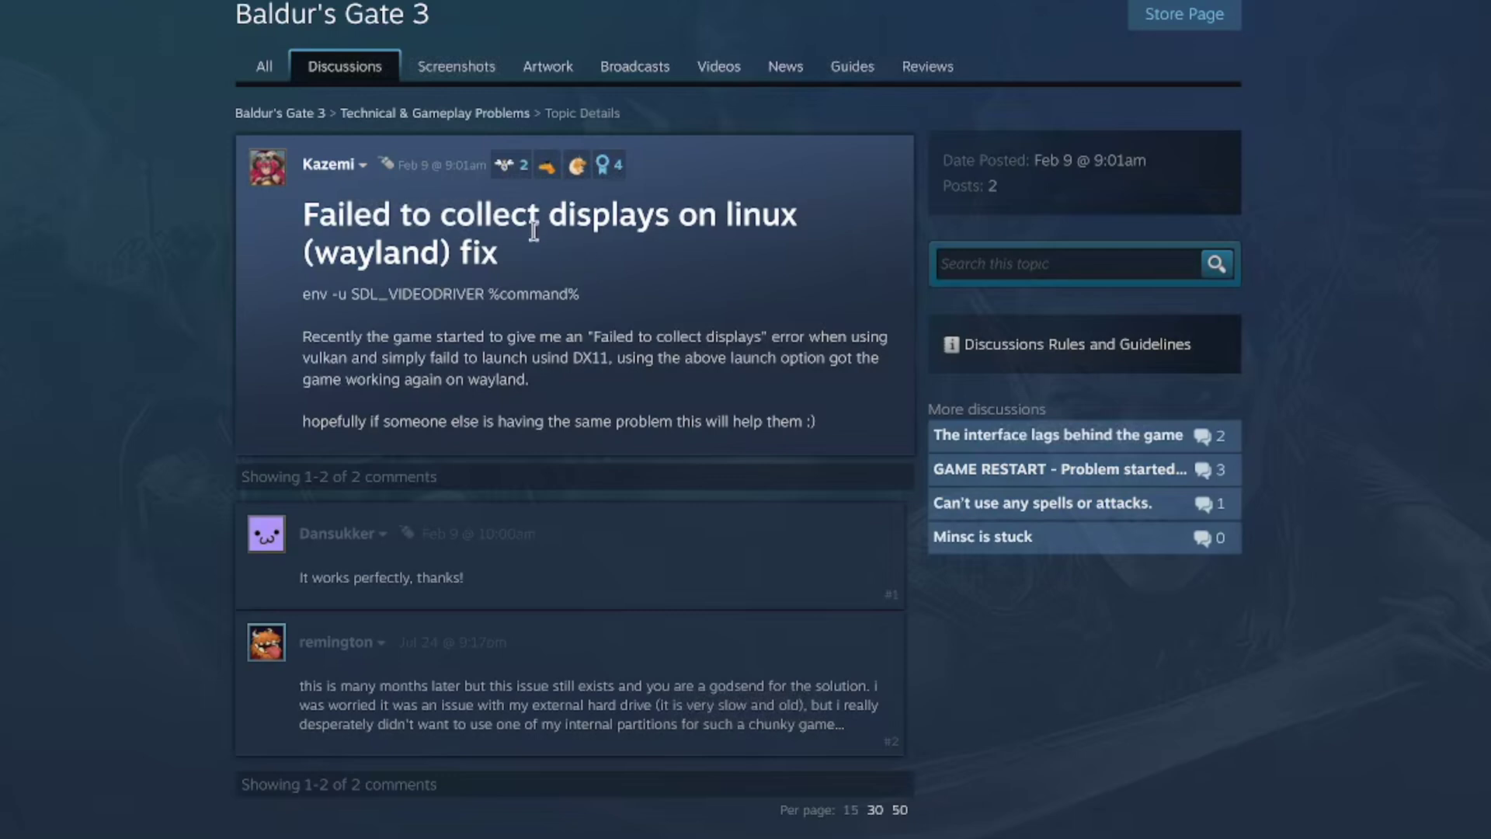
# Step: Paste the copied fix line env -u SDL_VIDEODRIVER %command% into Baldur's Gate 3's Launch Options
pyautogui.tripleClick(352, 295)
pyautogui.hotkey('ctrl', 'c')
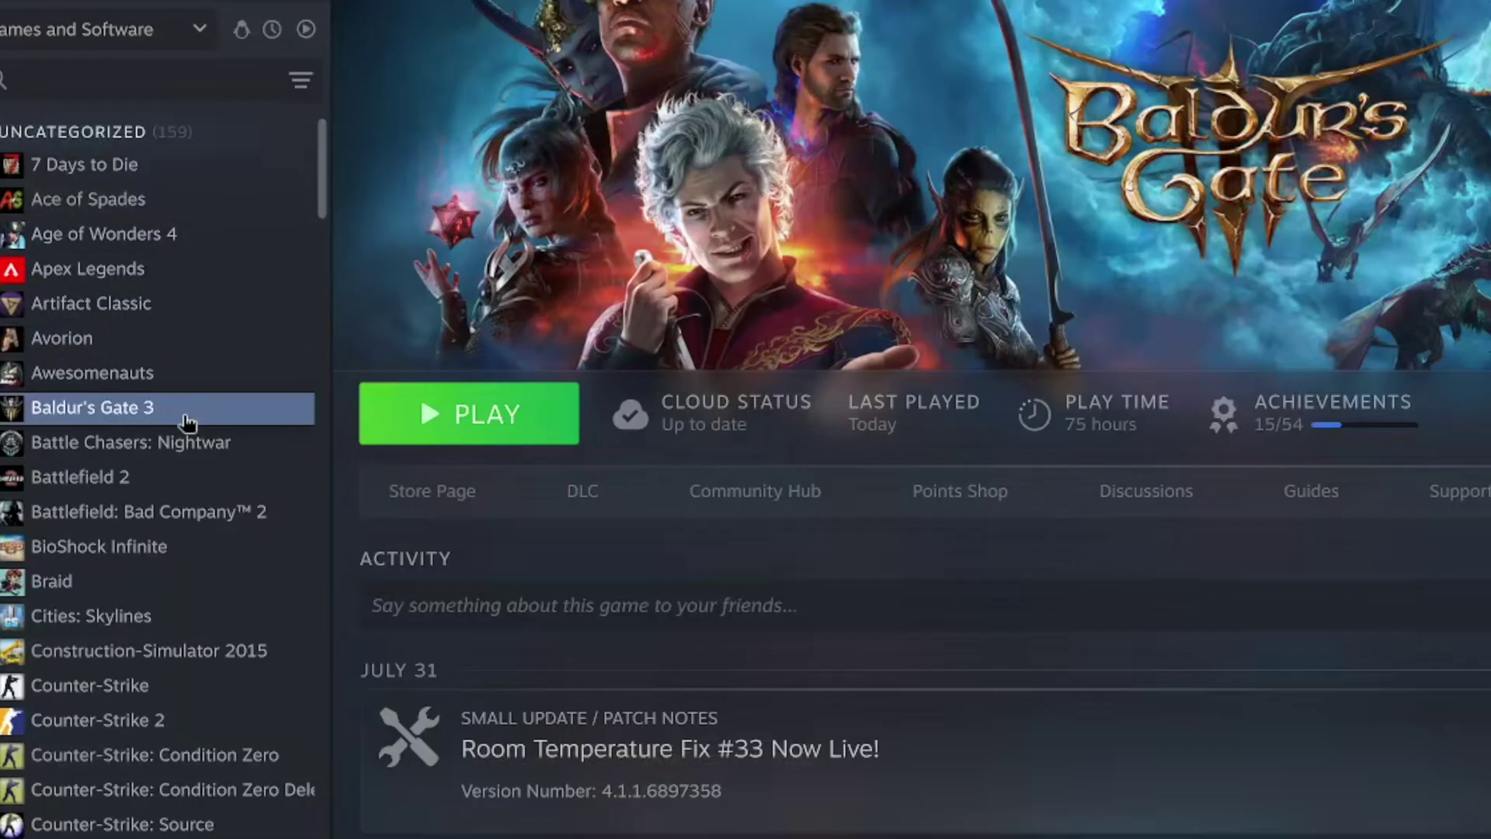
pyautogui.rightClick(186, 420)
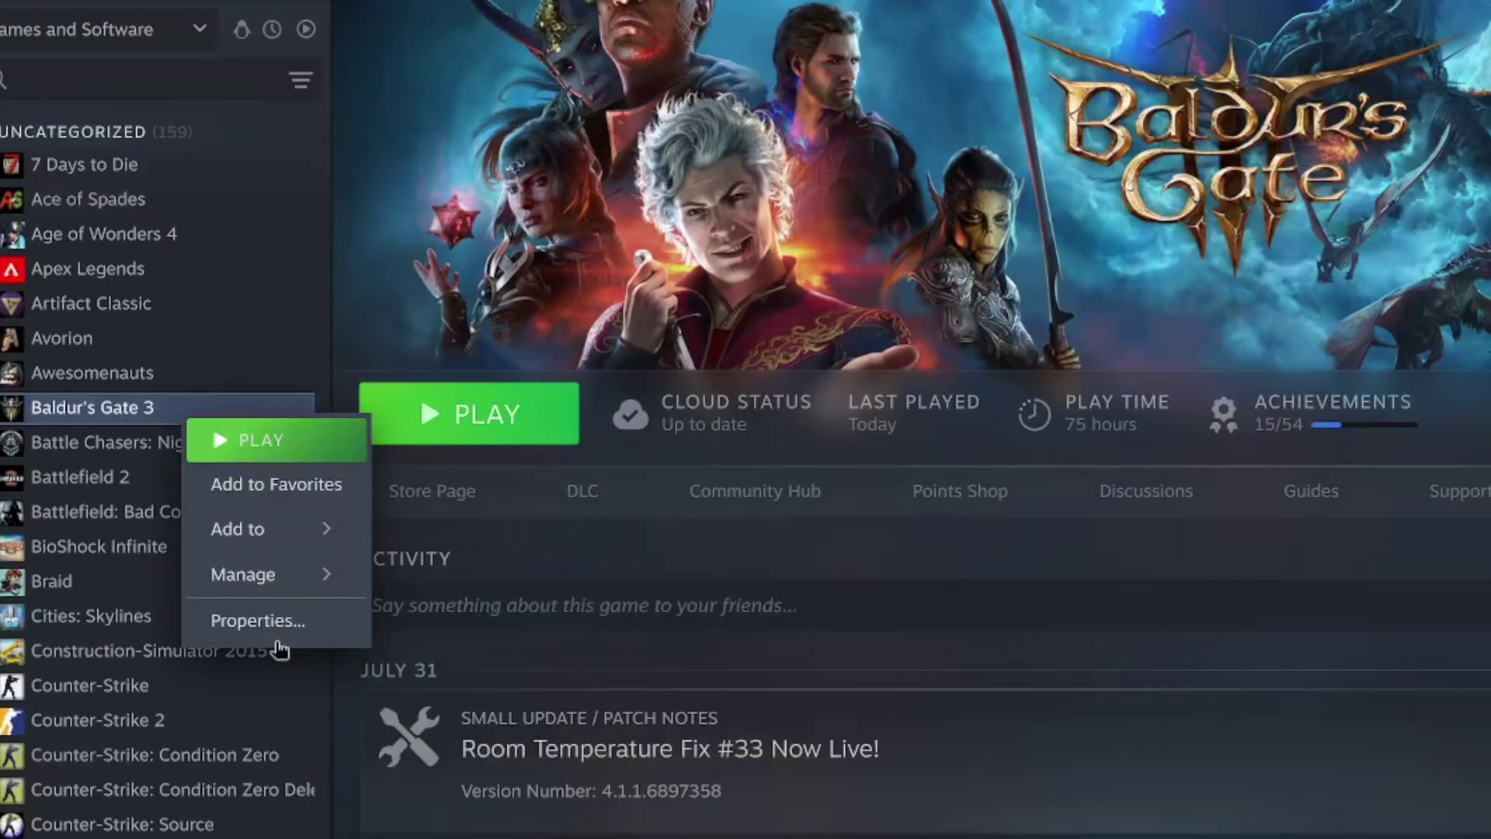
pyautogui.click(284, 620)
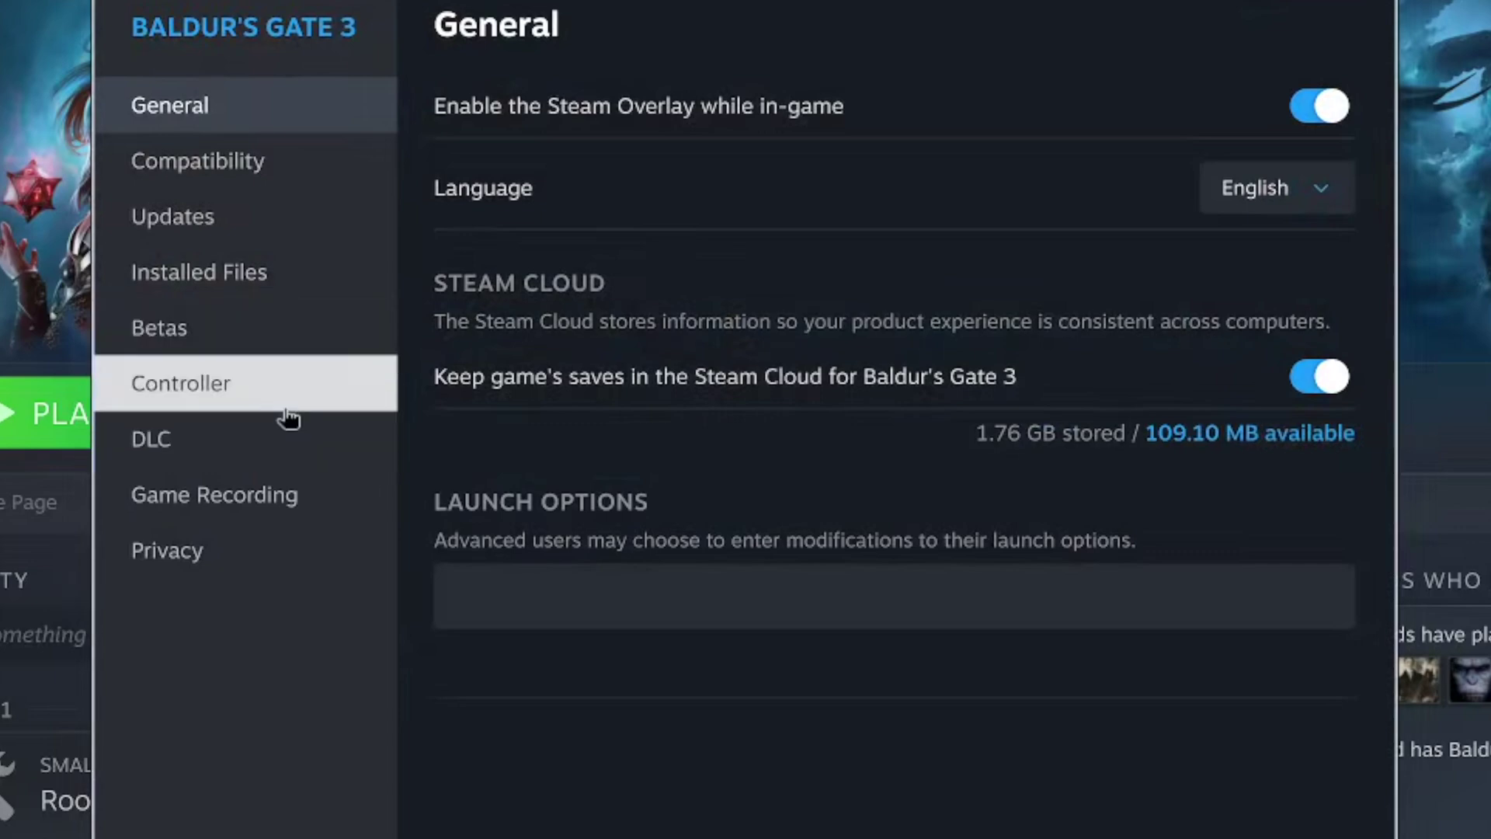
pyautogui.click(637, 586)
pyautogui.hotkey('ctrl', 'v')
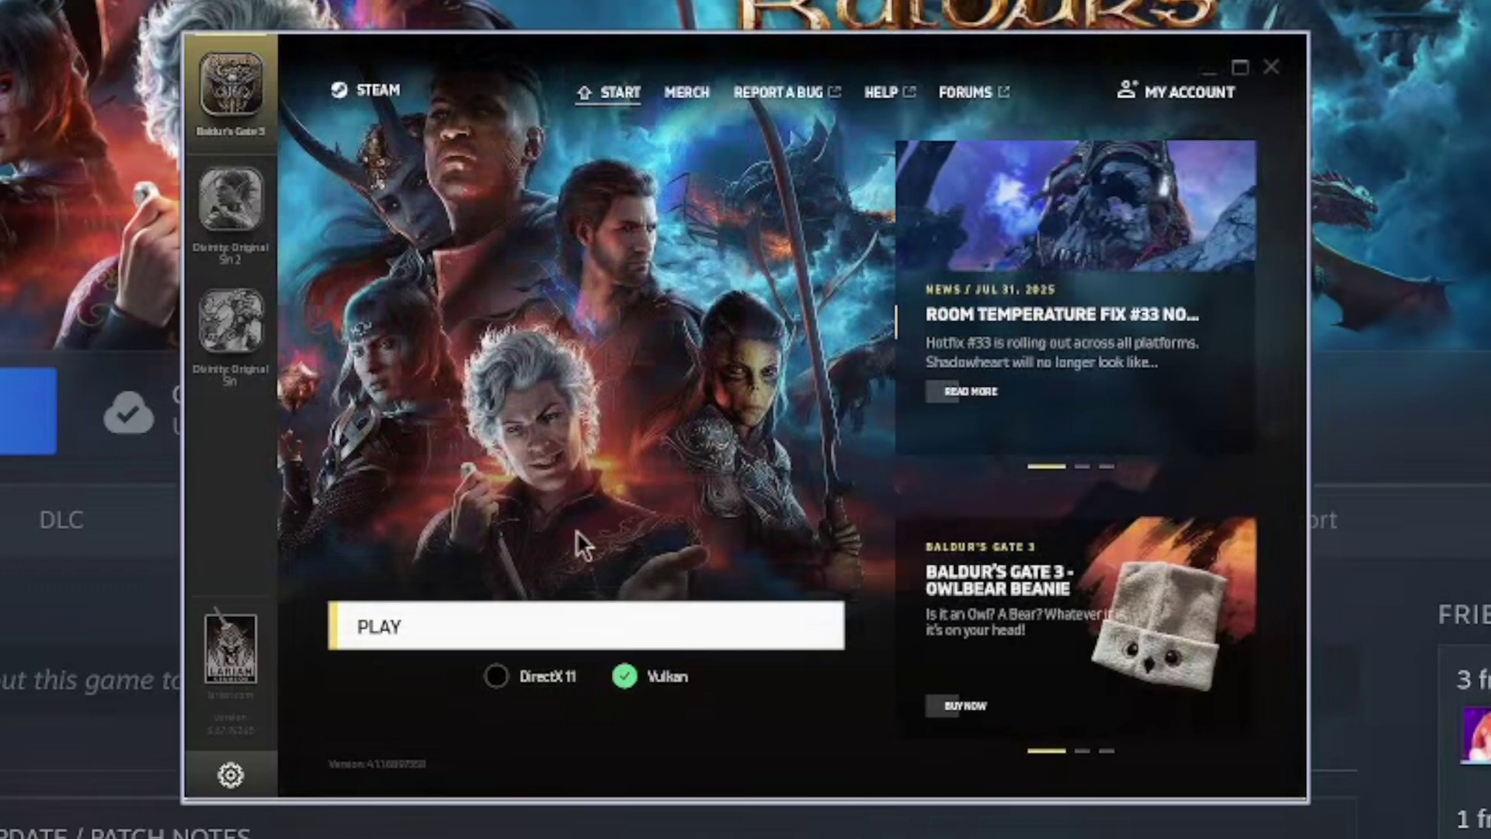
# Step: Set the Larian launcher renderer to Vulkan and start Baldur's Gate 3
pyautogui.click(496, 675)
pyautogui.click(626, 676)
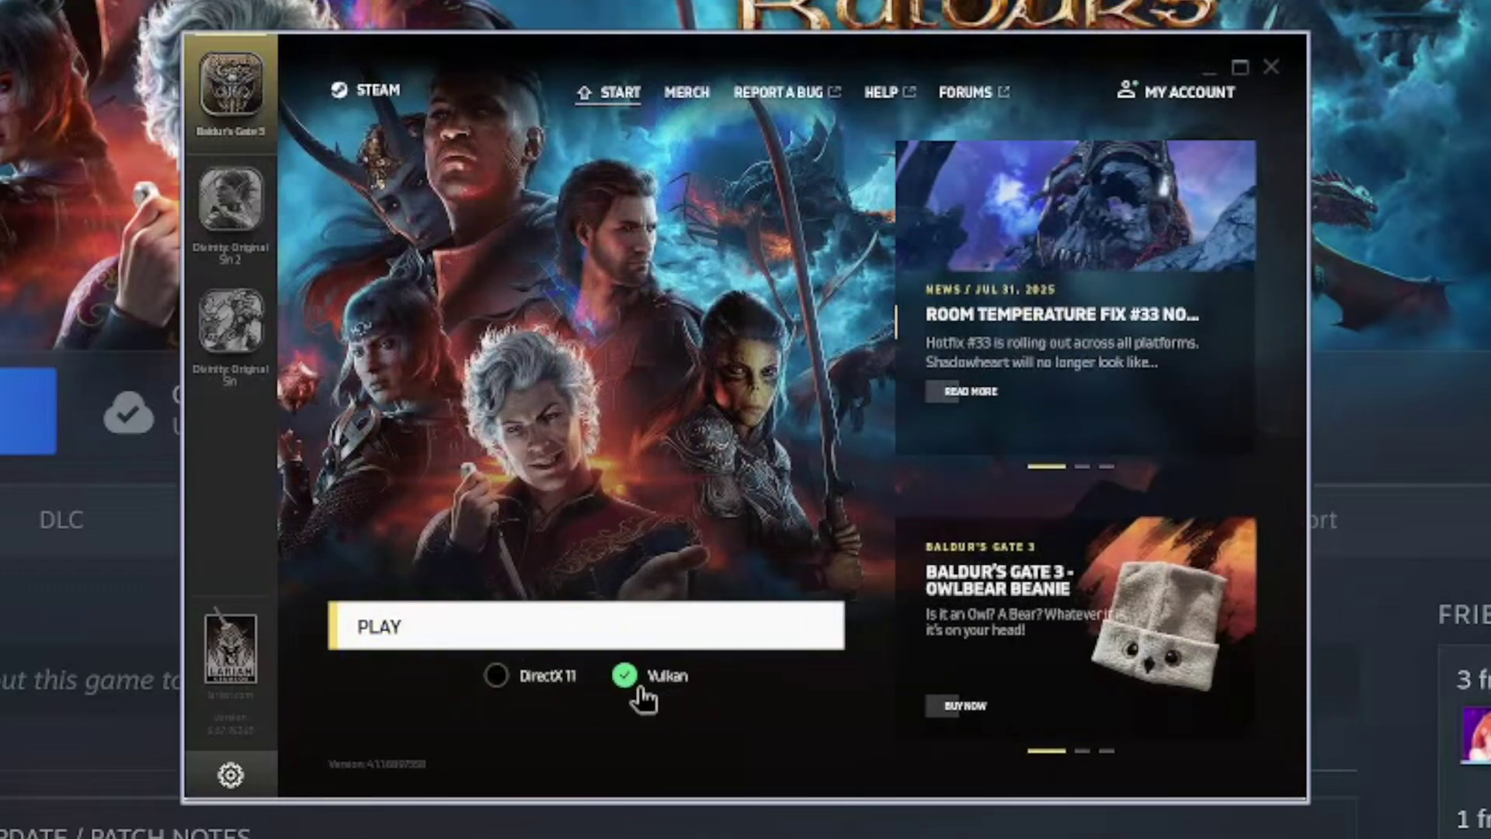
pyautogui.click(706, 626)
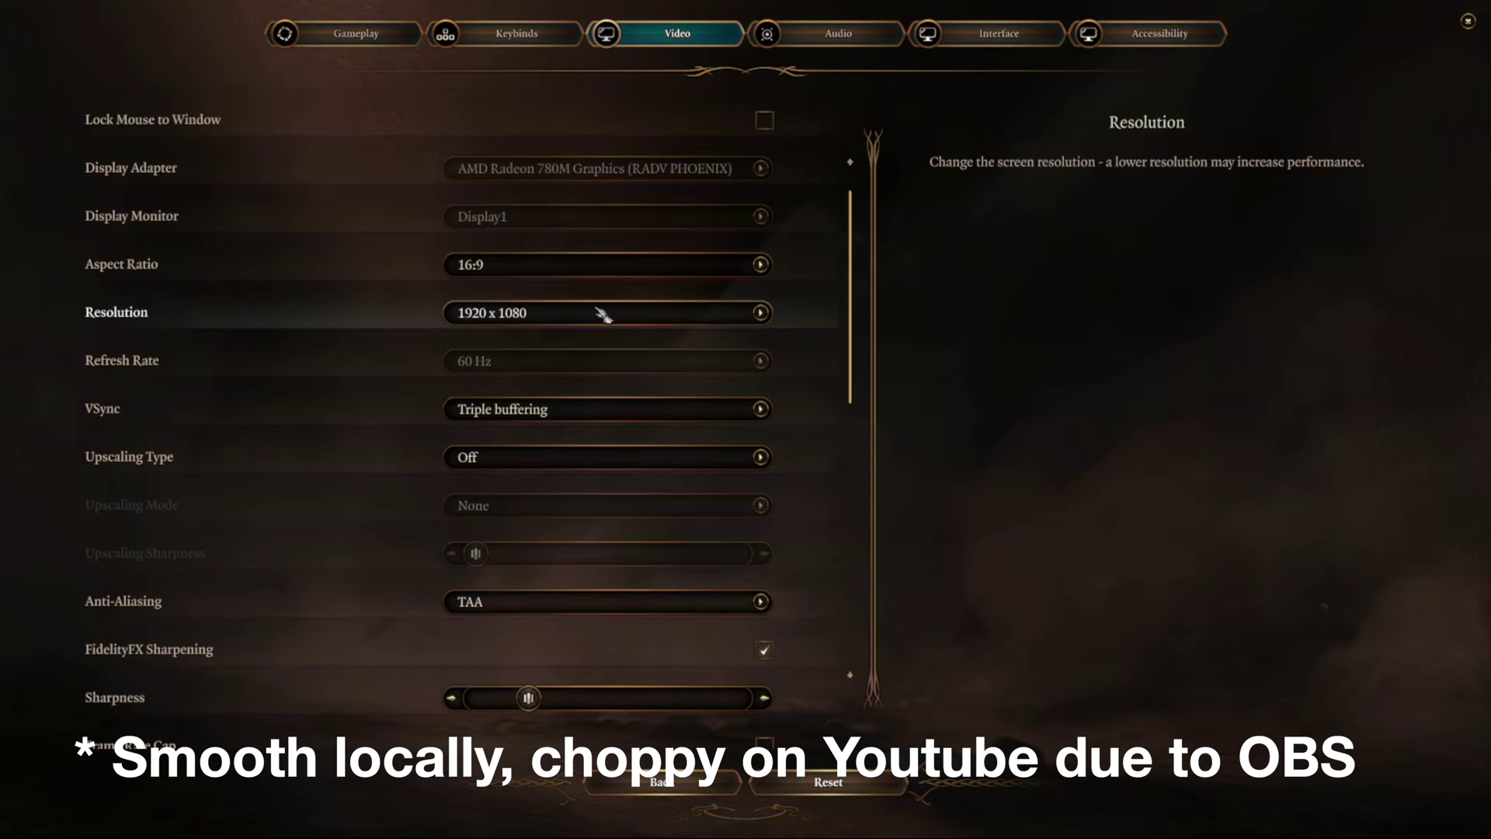
# Step: Set Upscaling Type to AMD FSR 1.0 and continue from the most recent save
pyautogui.scroll(2, 567, 209)
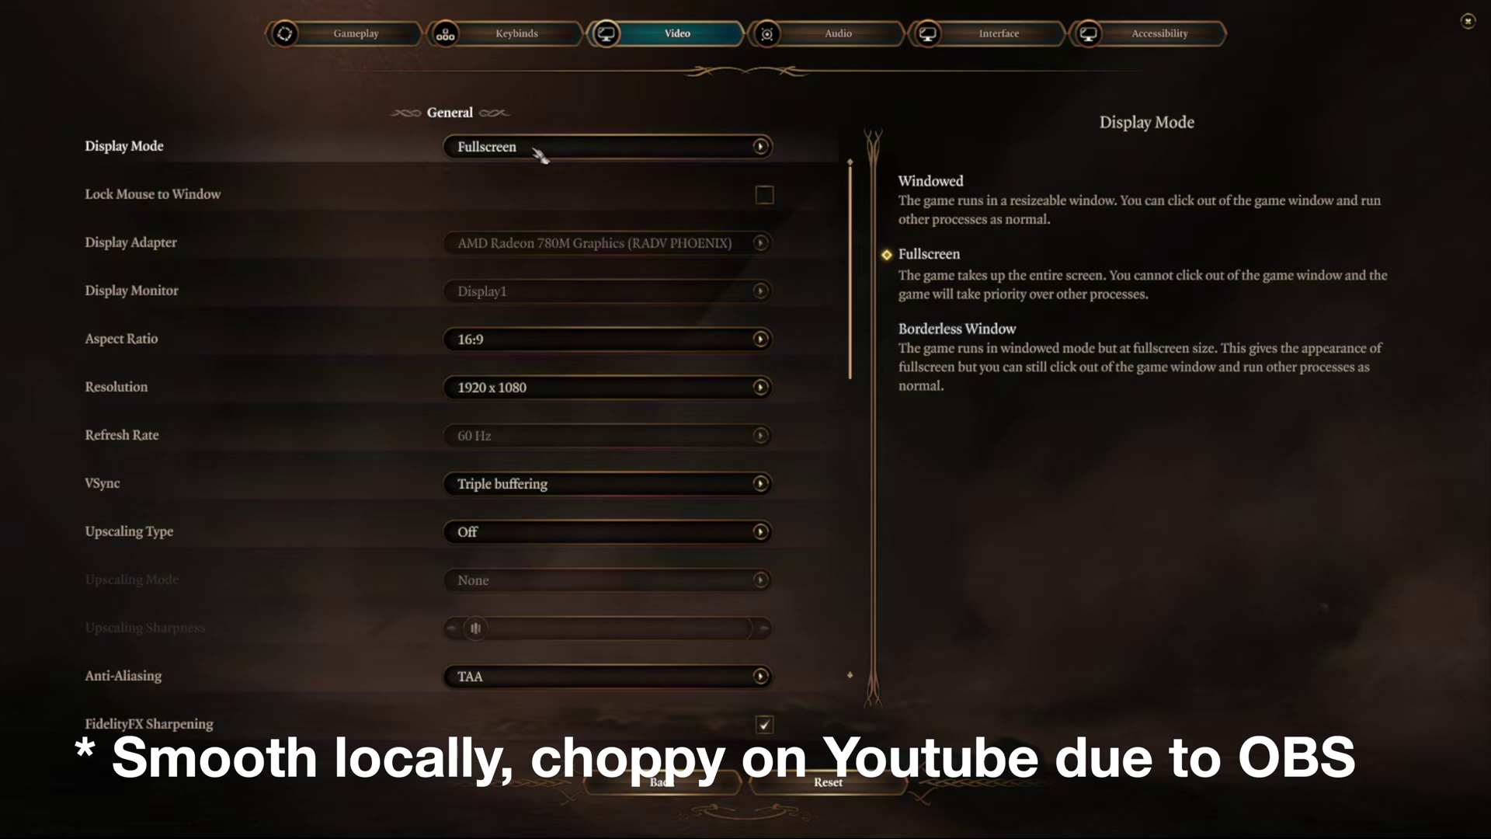
pyautogui.click(574, 531)
pyautogui.click(586, 588)
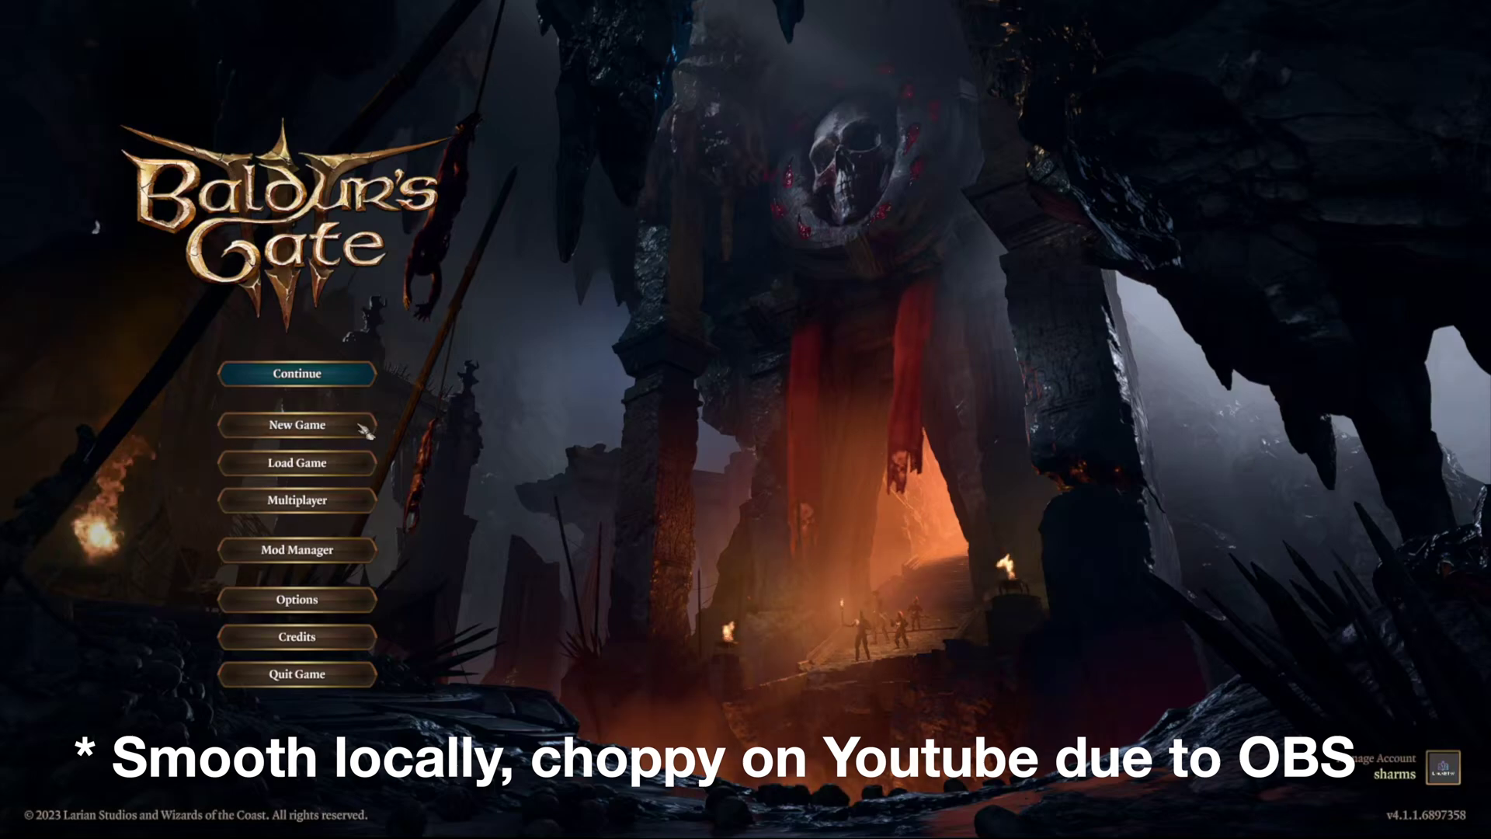
pyautogui.click(297, 374)
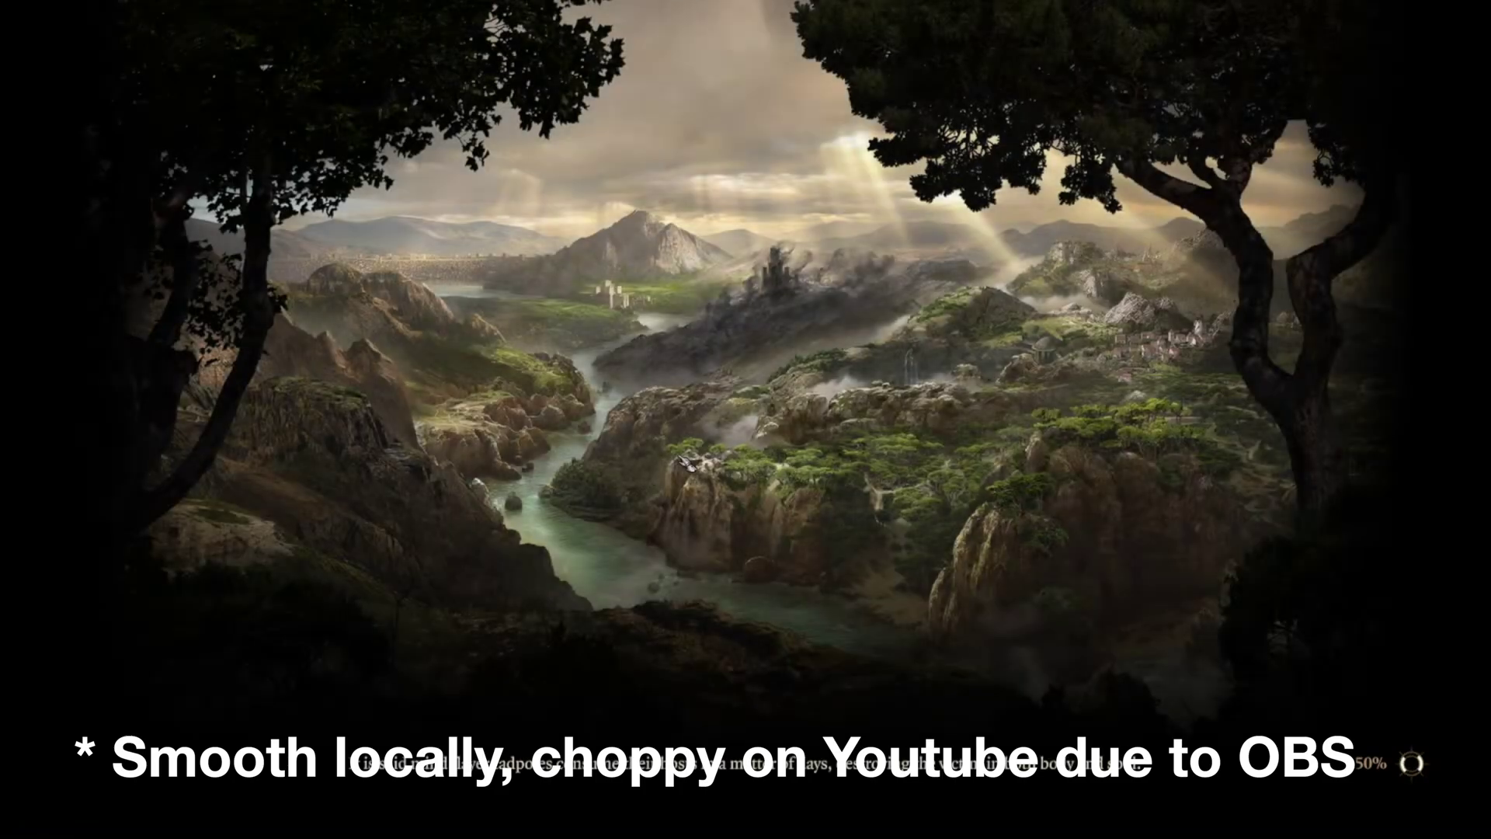